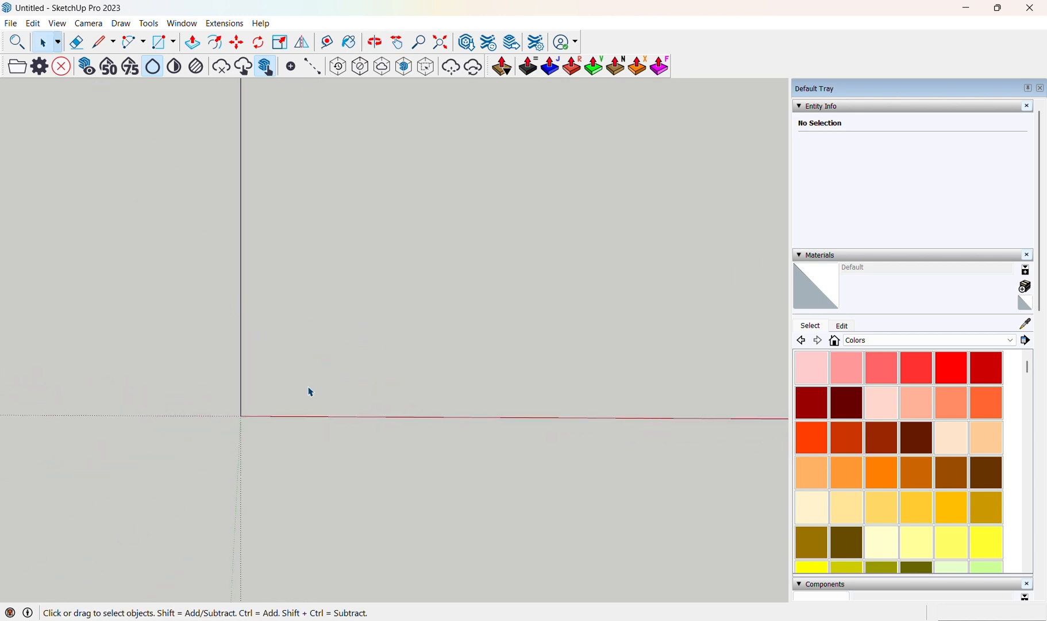
{"action": "middle_click_drag", "start_coordinate": [538, 346], "coordinate": [354, 341]}
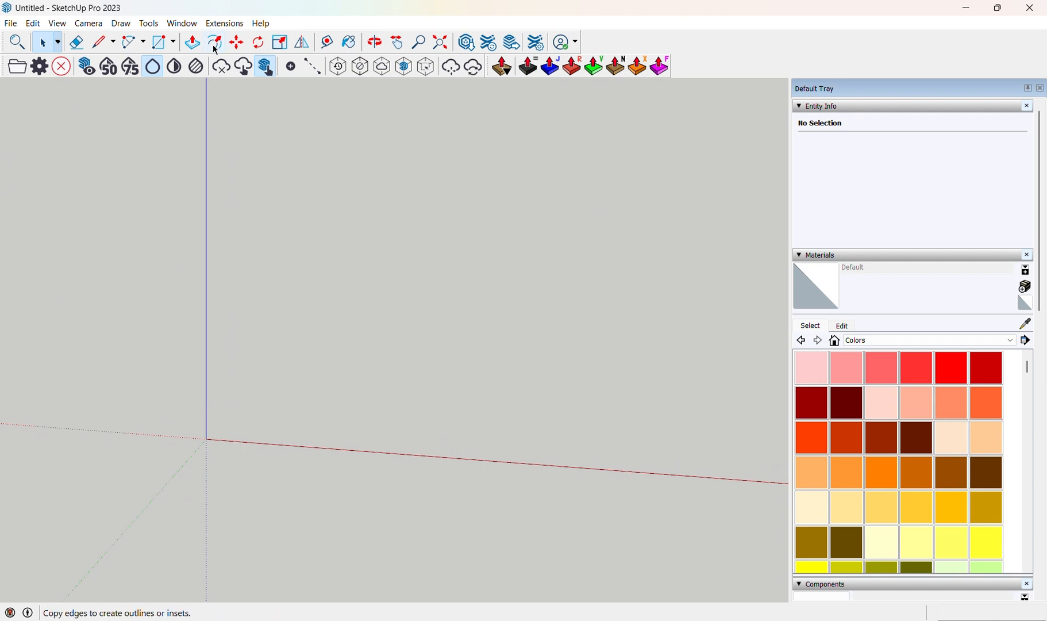
{"action": "middle_click_drag", "start_coordinate": [248, 246], "coordinate": [232, 299]}
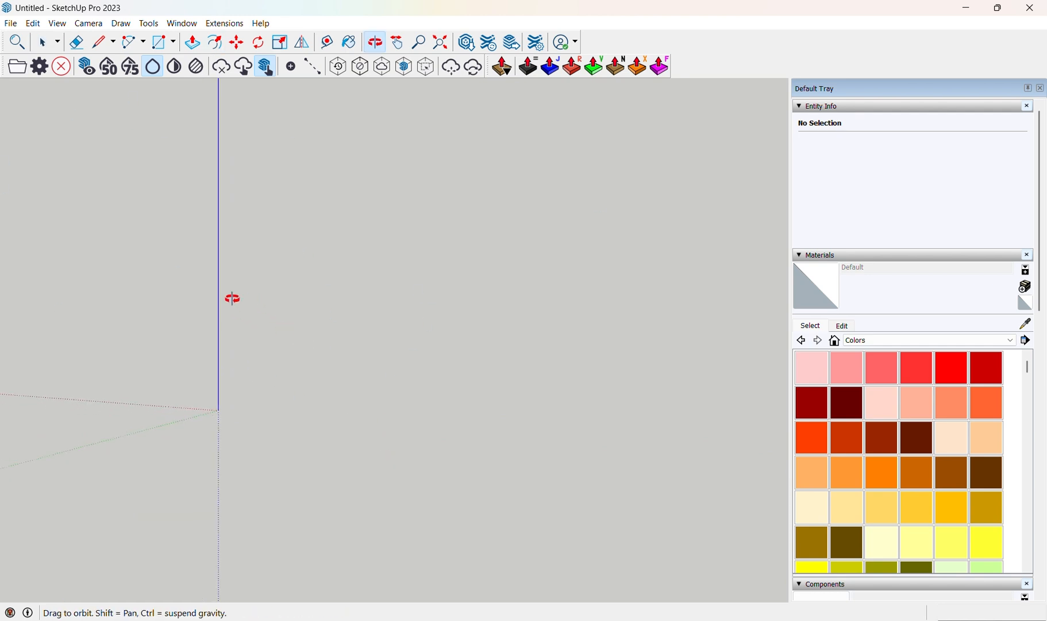
{"action": "middle_click_drag", "start_coordinate": [446, 400], "coordinate": [298, 411]}
{"action": "middle_click_drag", "start_coordinate": [282, 328], "coordinate": [381, 434]}
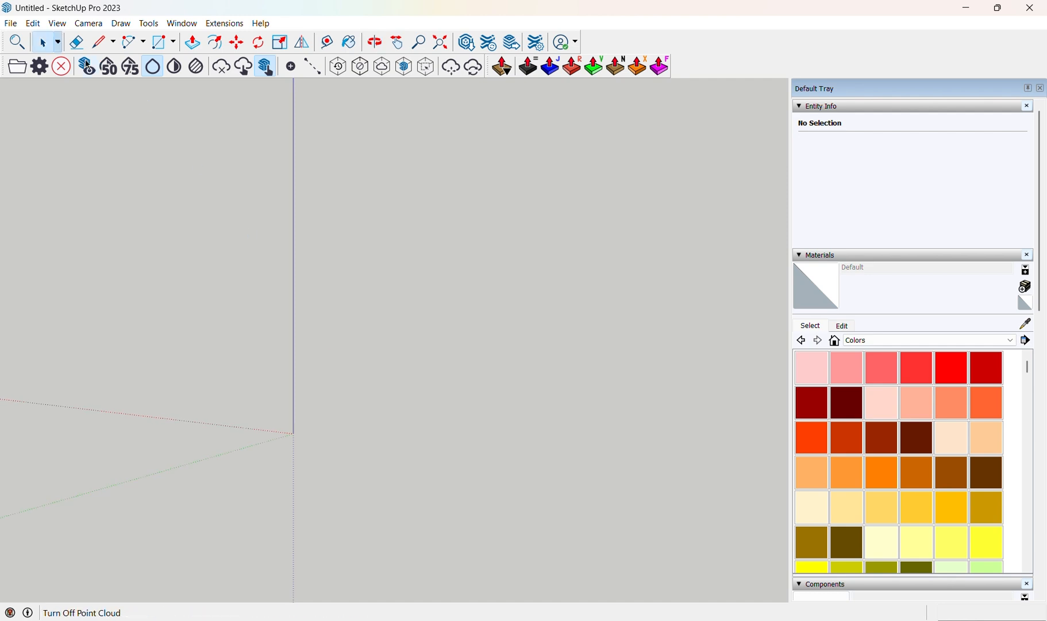
Clear the model's existing geo-location.
{"action": "left_click", "coordinate": [11, 24]}
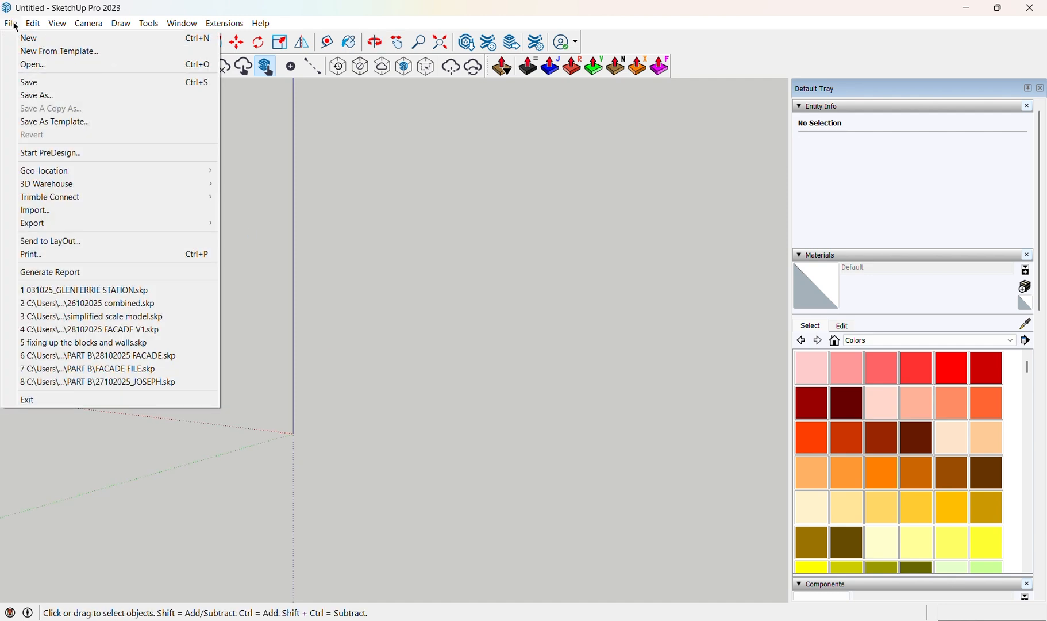
{"action": "mouse_move", "coordinate": [68, 174]}
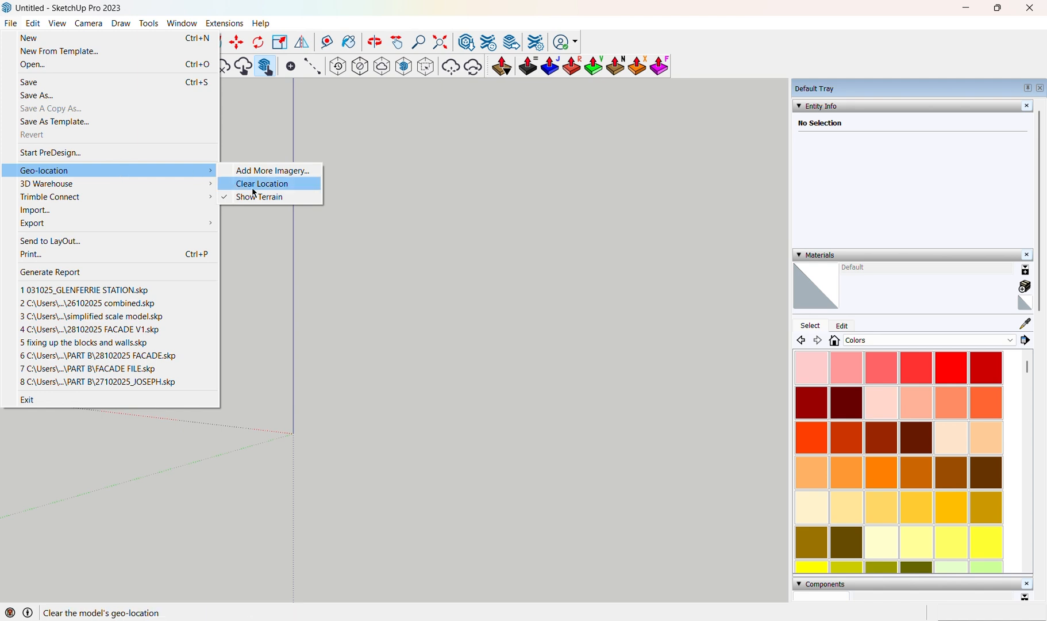
{"action": "left_click", "coordinate": [276, 185]}
Open the Add Location dialog and enlarge its window to show more of the satellite map.
{"action": "left_click", "coordinate": [11, 24]}
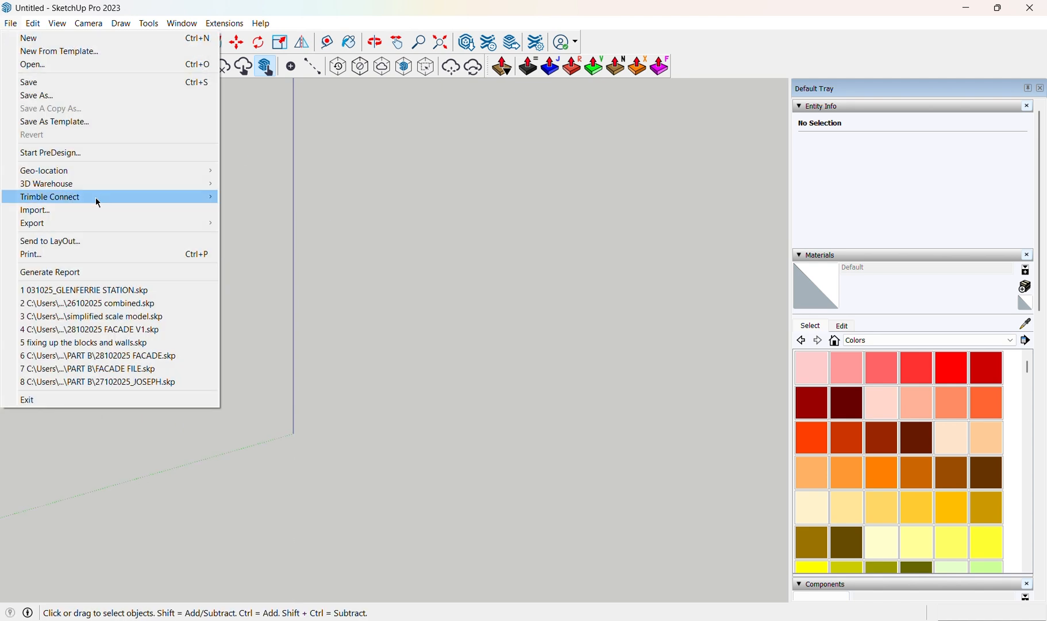
{"action": "mouse_move", "coordinate": [111, 166]}
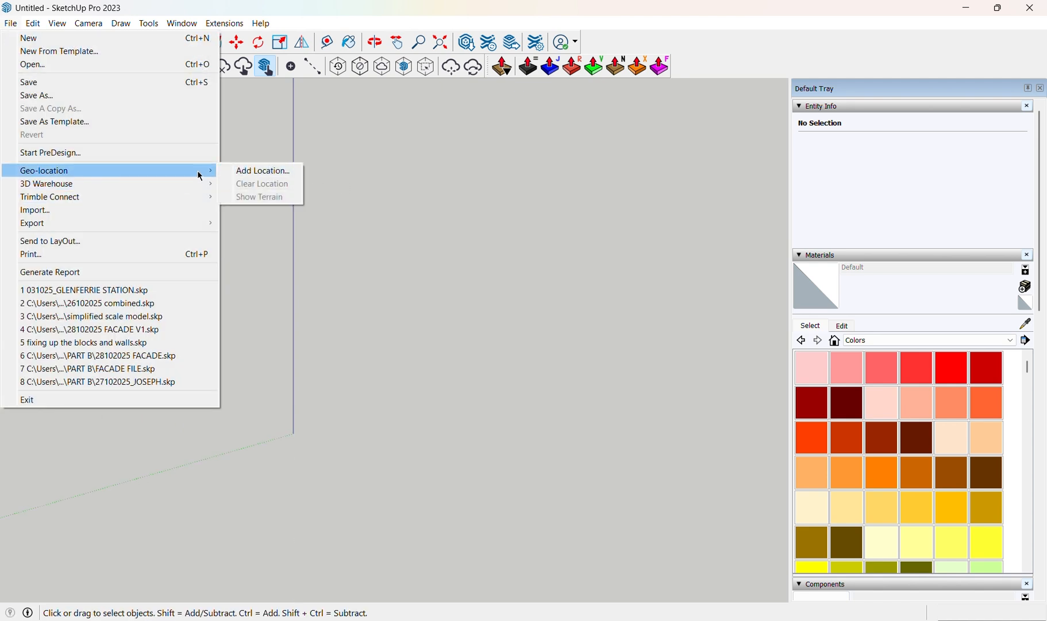
{"action": "left_click", "coordinate": [263, 170]}
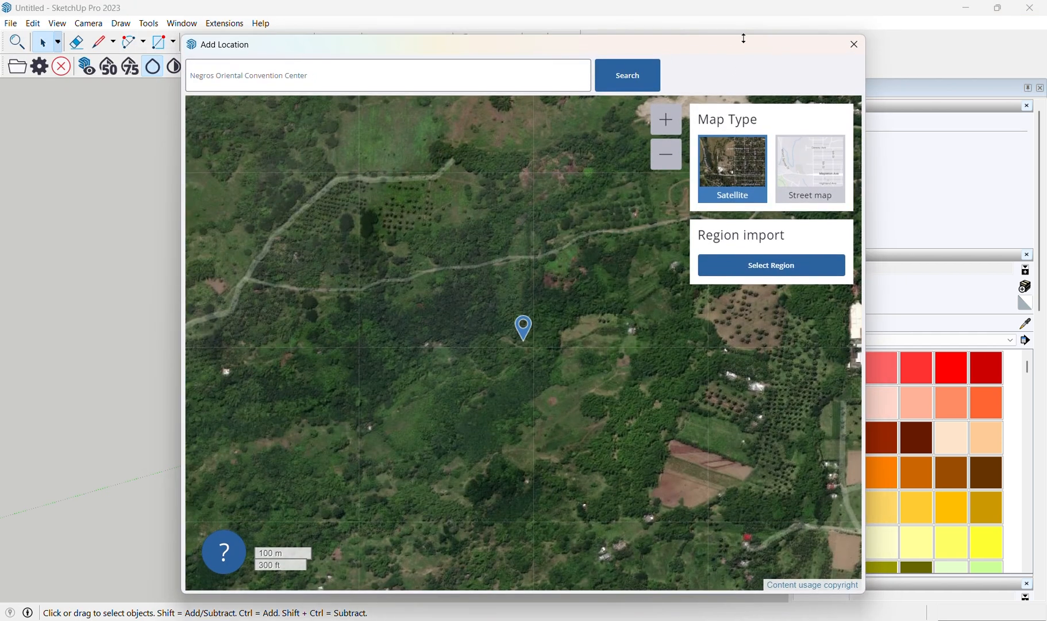
{"action": "left_click_drag", "start_coordinate": [743, 38], "coordinate": [743, 70]}
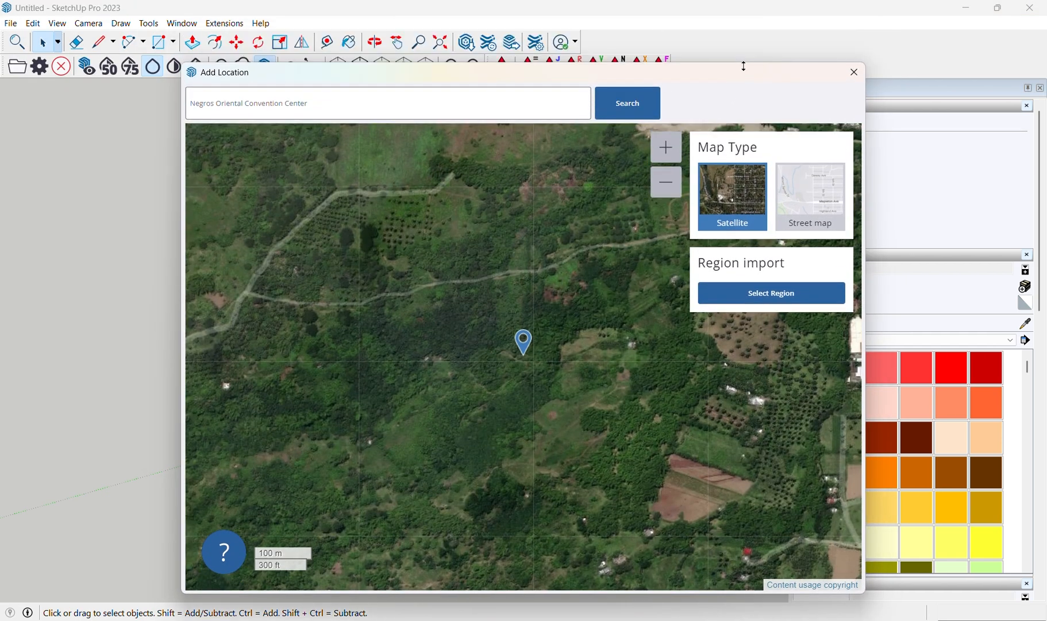
{"action": "left_click", "coordinate": [758, 229]}
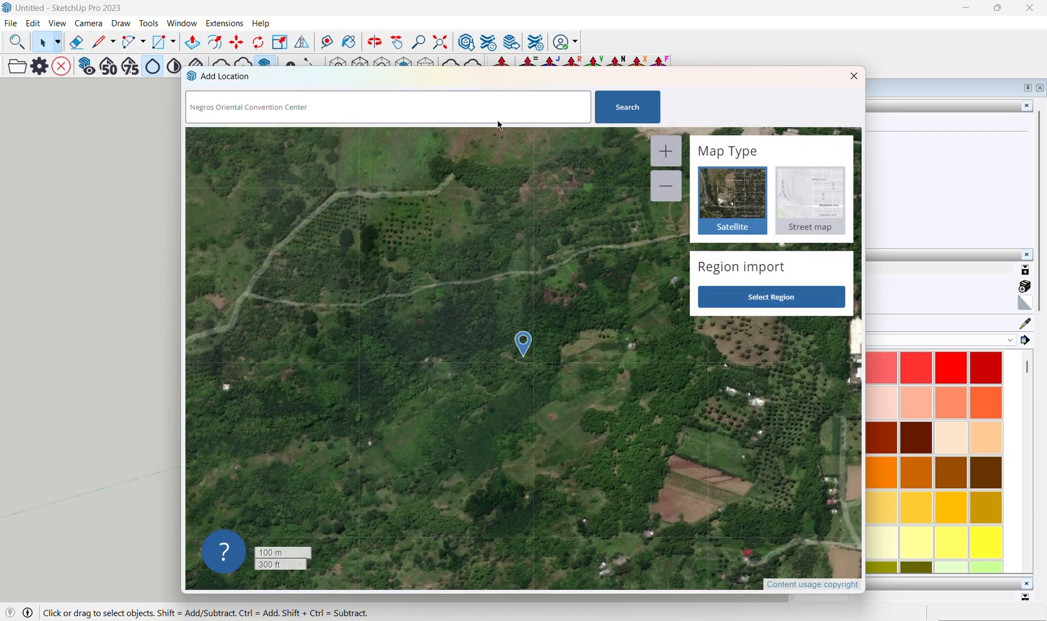
{"action": "left_click_drag", "start_coordinate": [601, 78], "coordinate": [525, 60]}
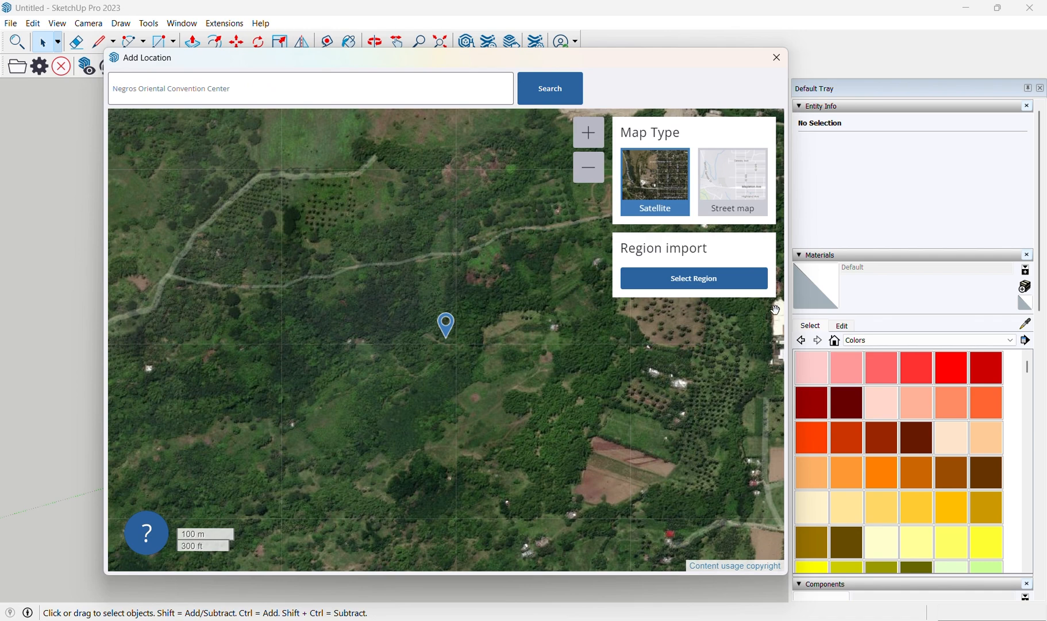
{"action": "left_click_drag", "start_coordinate": [792, 298], "coordinate": [967, 298]}
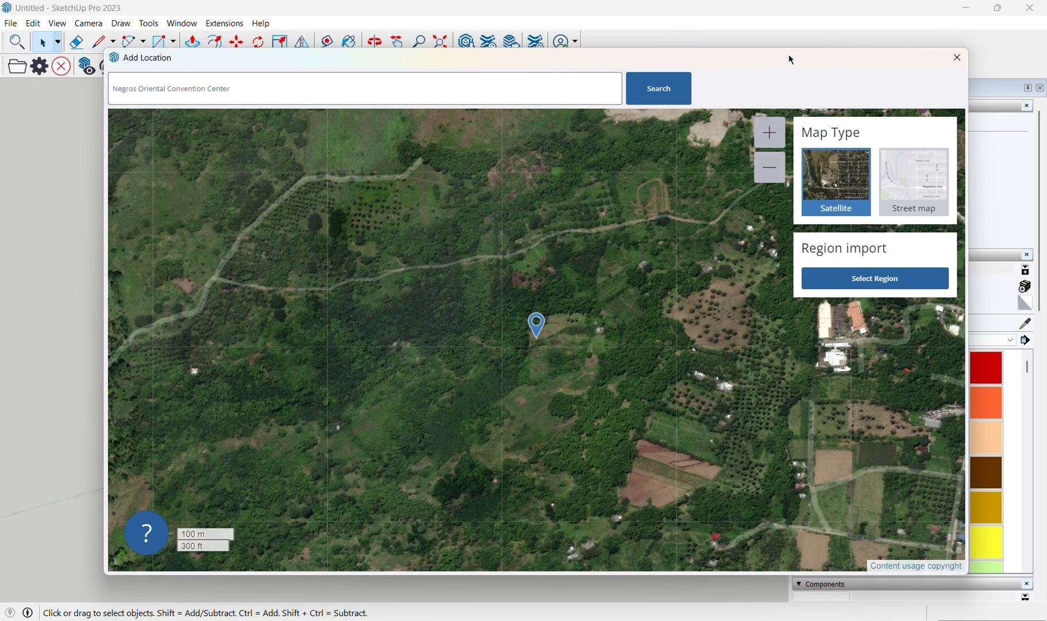
{"action": "left_click_drag", "start_coordinate": [805, 49], "coordinate": [853, 56]}
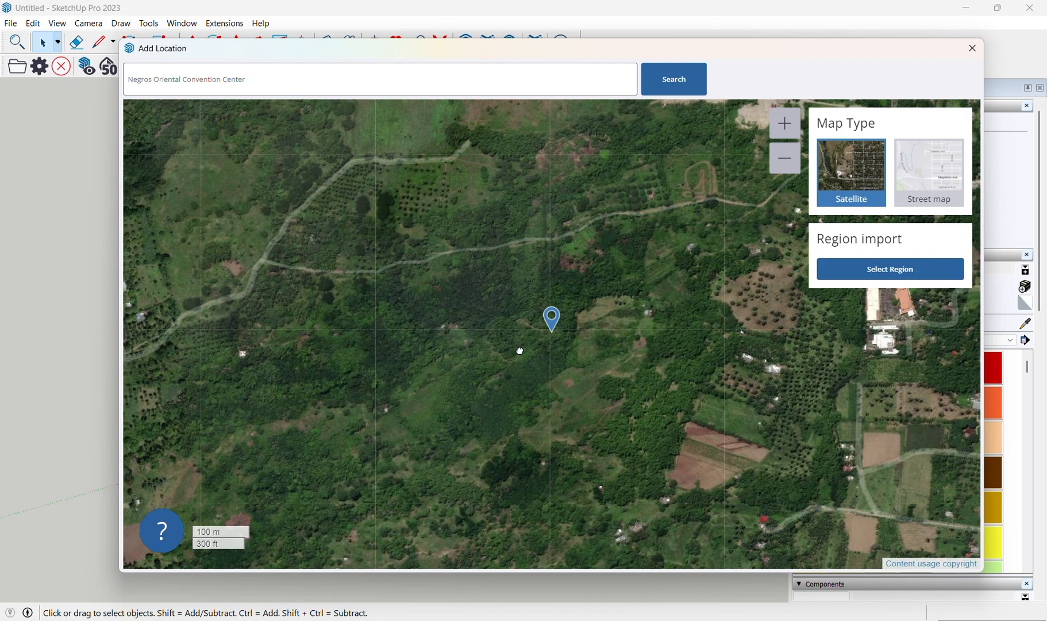
{"action": "left_click_drag", "start_coordinate": [520, 351], "coordinate": [522, 356]}
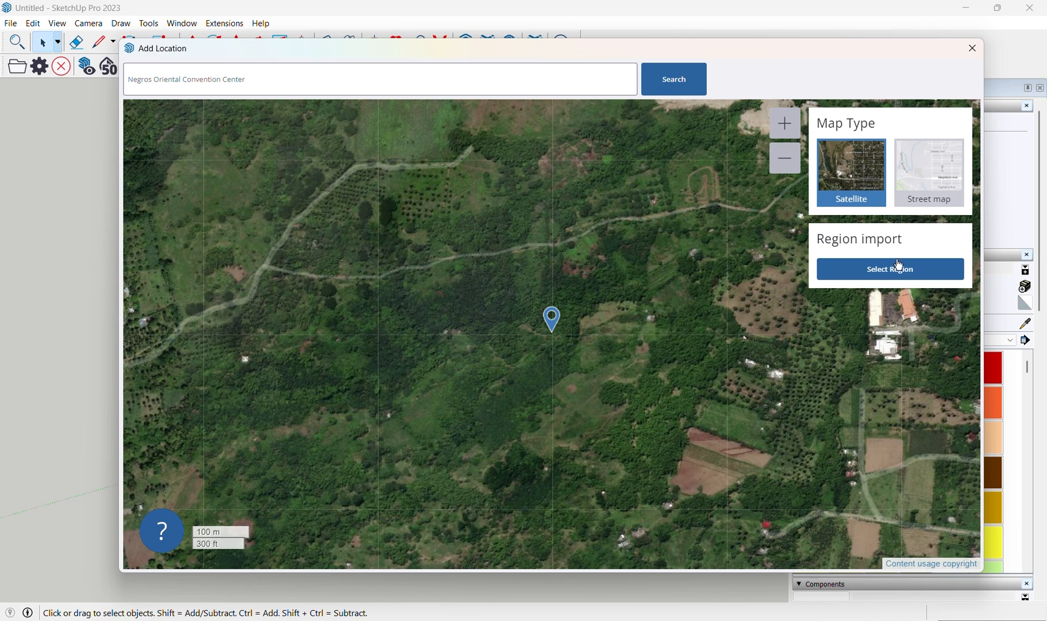
{"action": "left_click_drag", "start_coordinate": [807, 45], "coordinate": [791, 50]}
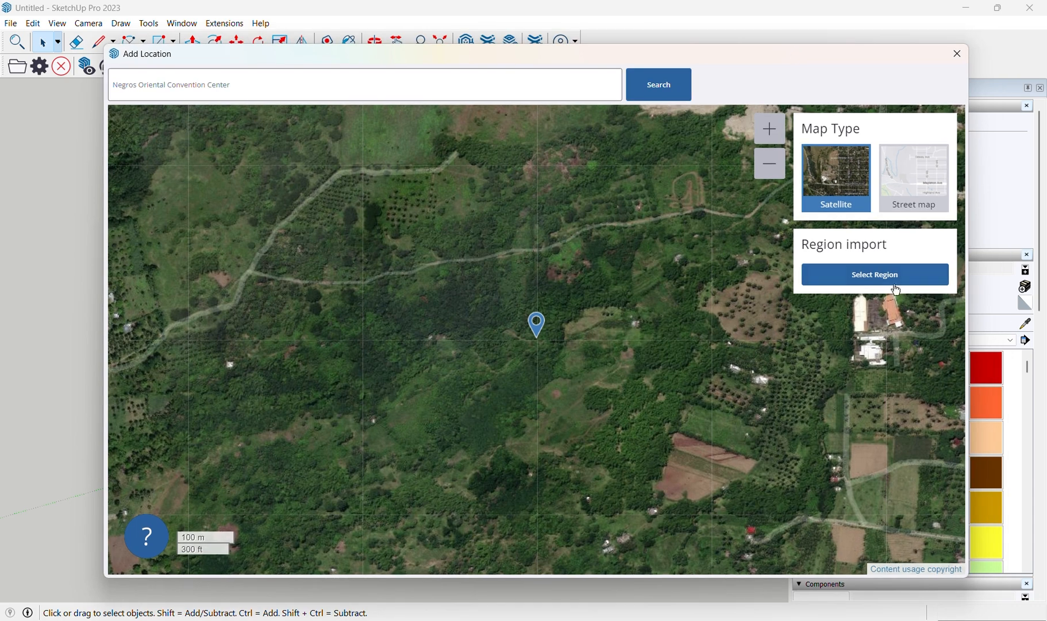
Select an import region around the marker, extend it toward the upper-left, and import the satellite imagery.
{"action": "left_click", "coordinate": [900, 269]}
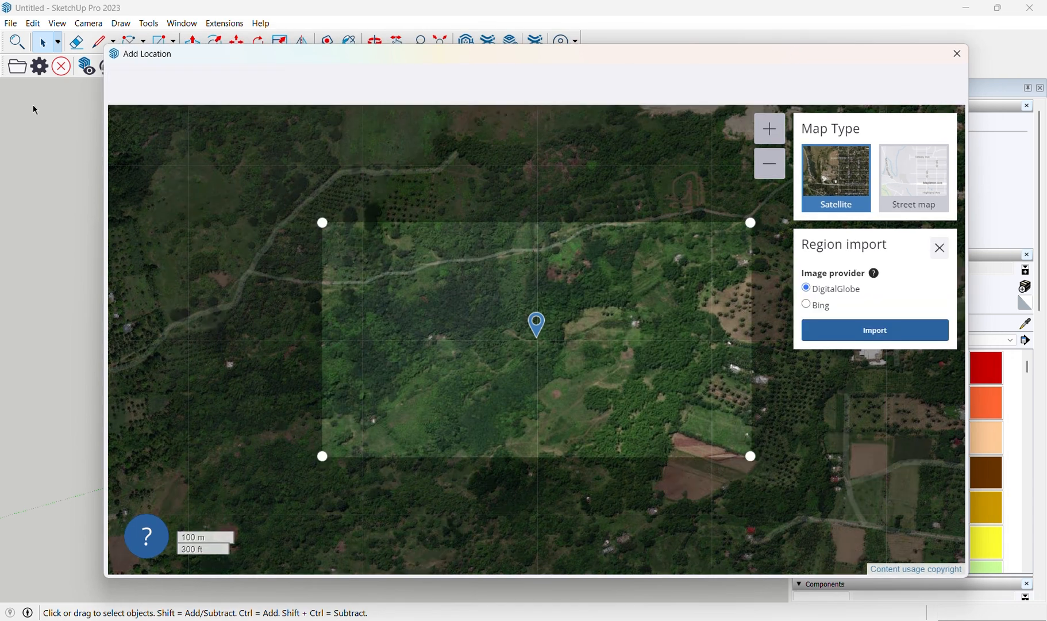
{"action": "left_click_drag", "start_coordinate": [322, 223], "coordinate": [243, 129]}
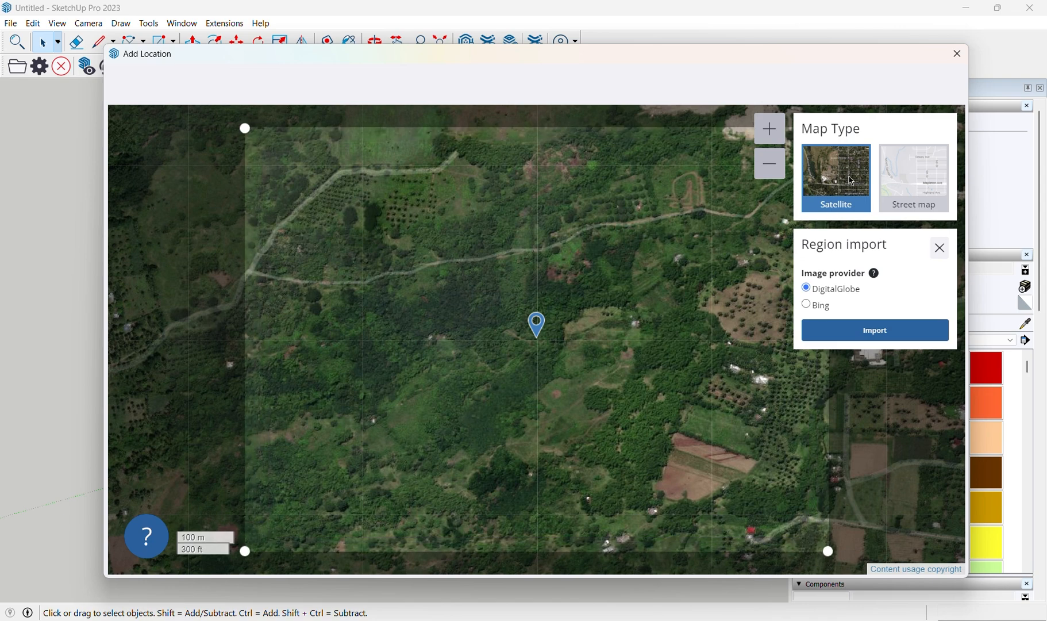
{"action": "left_click", "coordinate": [903, 339]}
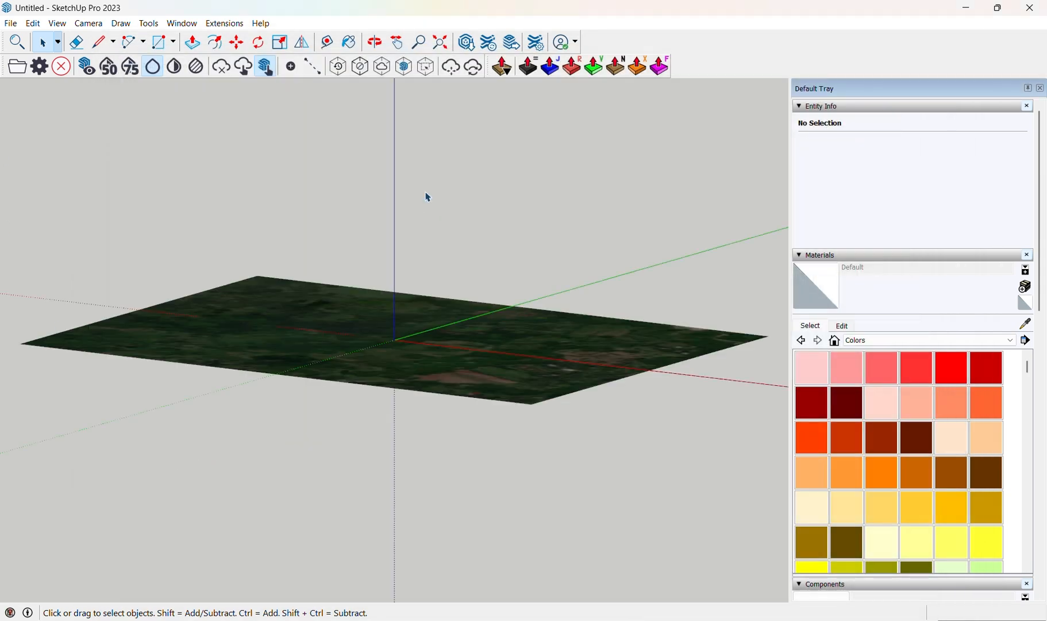
Turn on terrain display for the imported geo-location.
{"action": "scroll", "coordinate": [341, 253], "scroll_direction": "down", "scroll_amount": 2}
{"action": "middle_click_drag", "start_coordinate": [353, 269], "coordinate": [476, 443]}
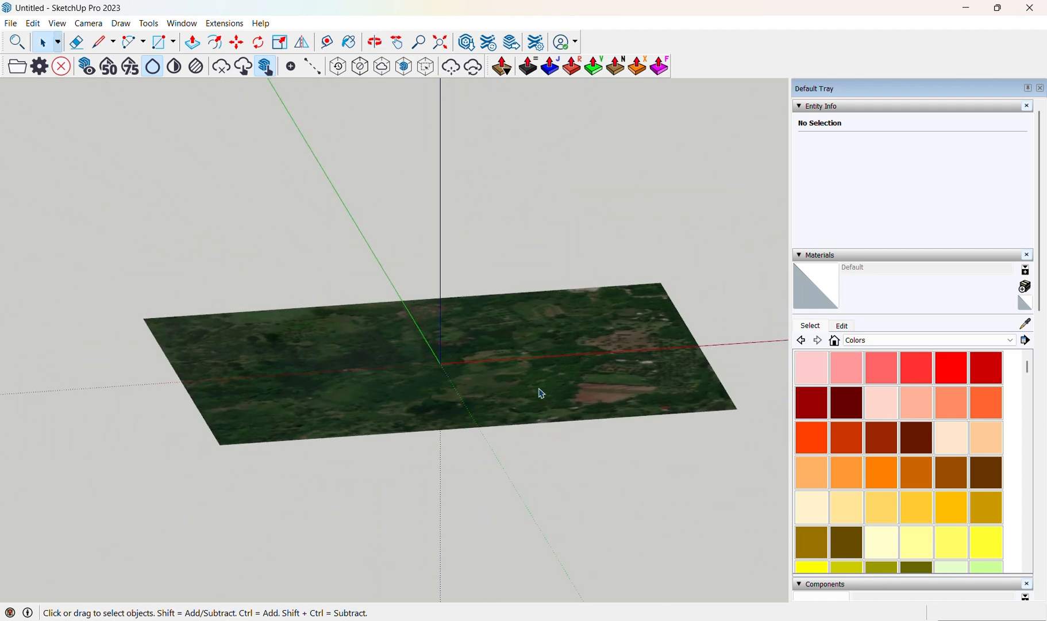
{"action": "middle_click_drag", "start_coordinate": [542, 393], "coordinate": [344, 422]}
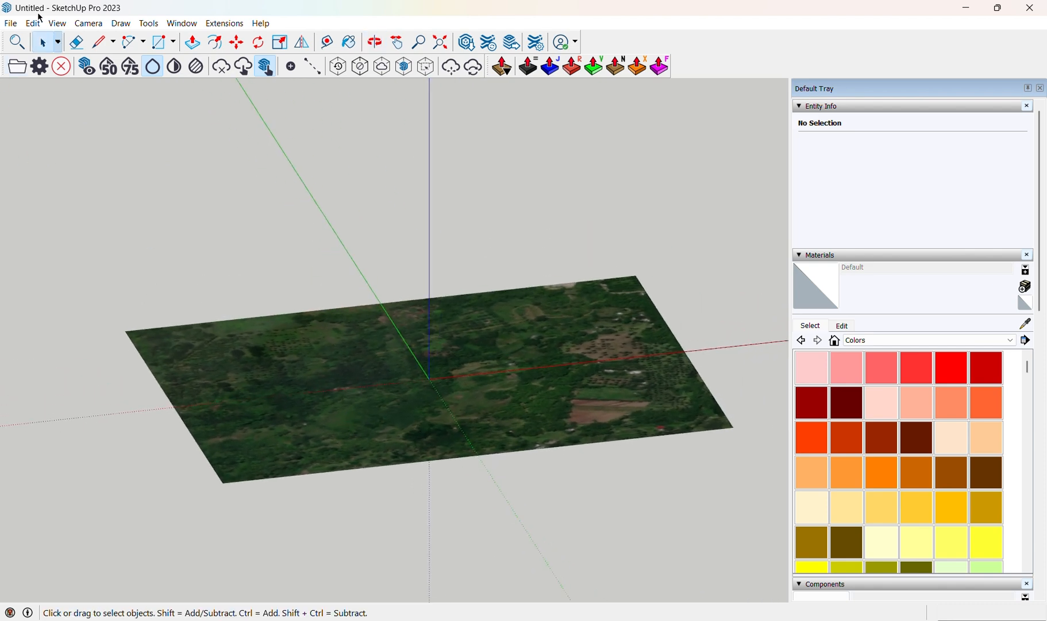
{"action": "left_click", "coordinate": [15, 23]}
{"action": "mouse_move", "coordinate": [81, 178]}
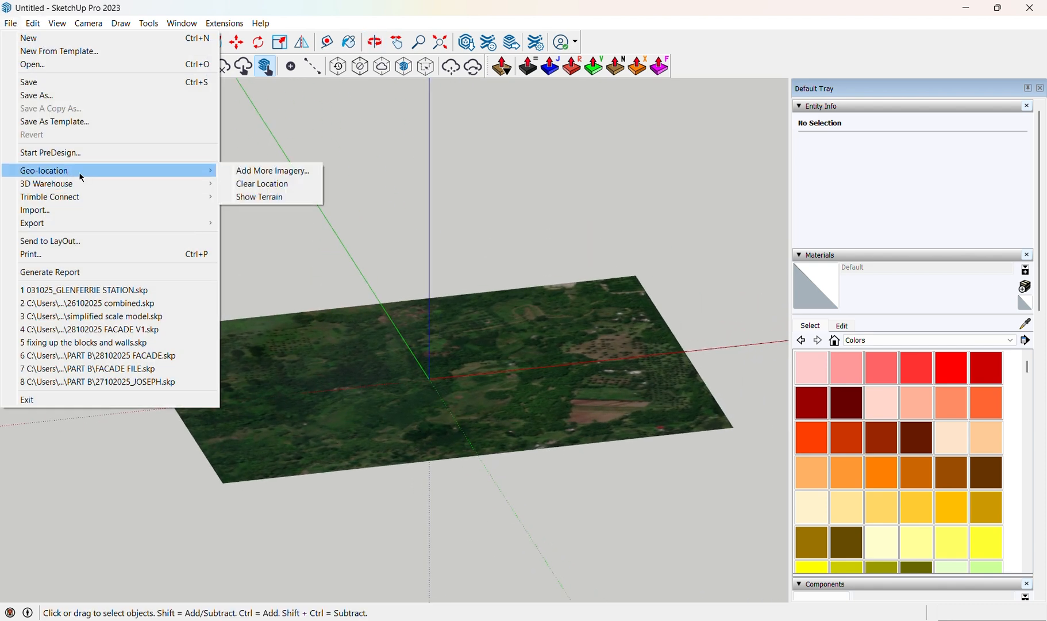
{"action": "left_click", "coordinate": [282, 198]}
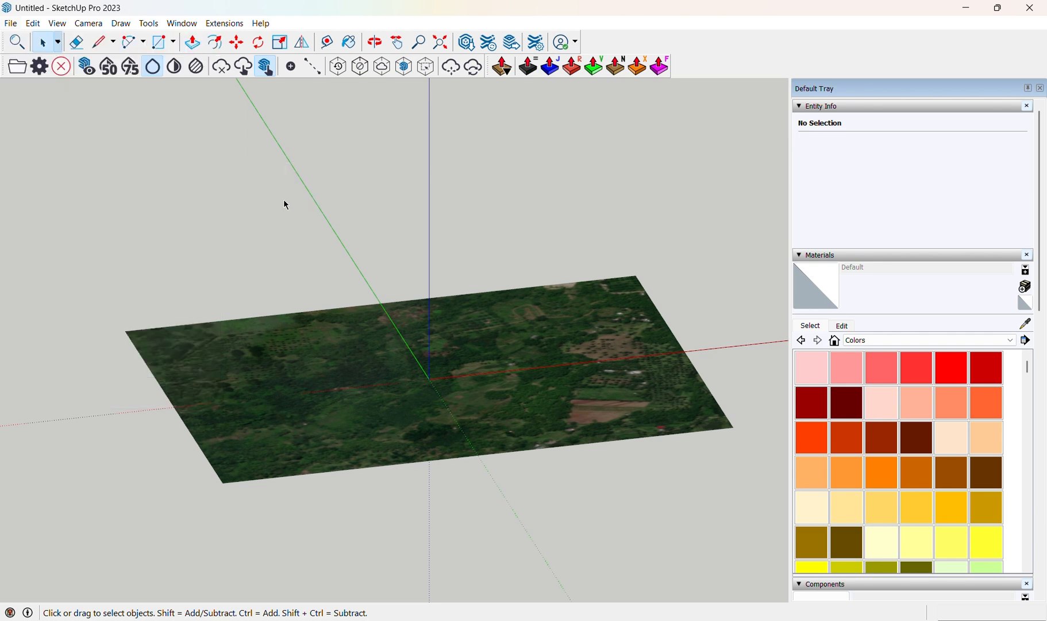
Orbit and zoom around the imported terrain to examine its relief.
{"action": "middle_click_drag", "start_coordinate": [323, 457], "coordinate": [365, 366]}
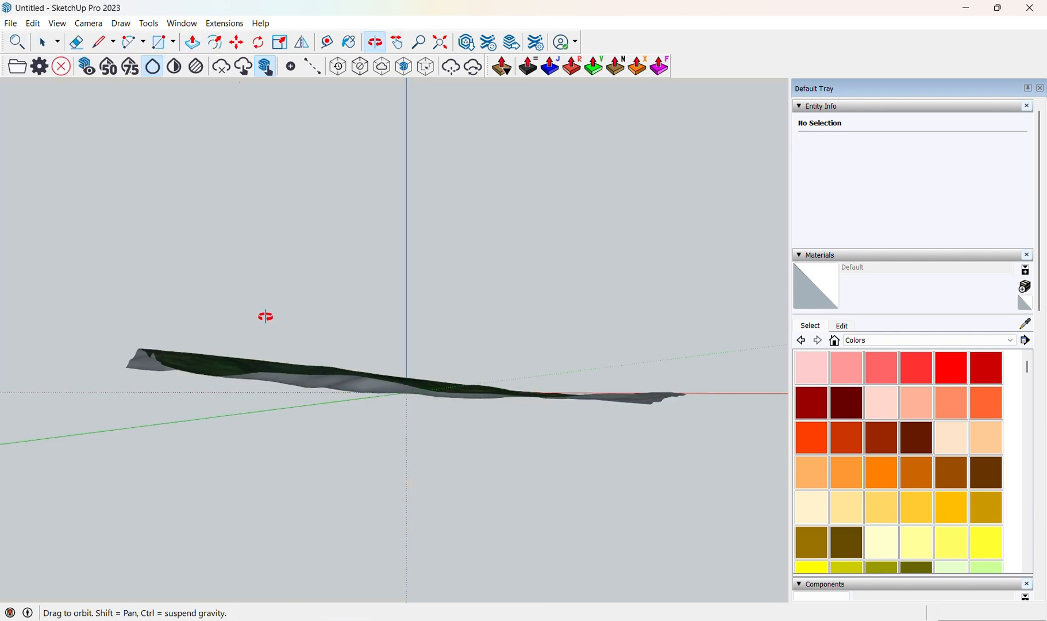
{"action": "middle_click_drag", "start_coordinate": [108, 376], "coordinate": [426, 378]}
{"action": "scroll", "coordinate": [446, 398], "scroll_direction": "up", "scroll_amount": 3}
{"action": "scroll", "coordinate": [428, 381], "scroll_direction": "up", "scroll_amount": 5}
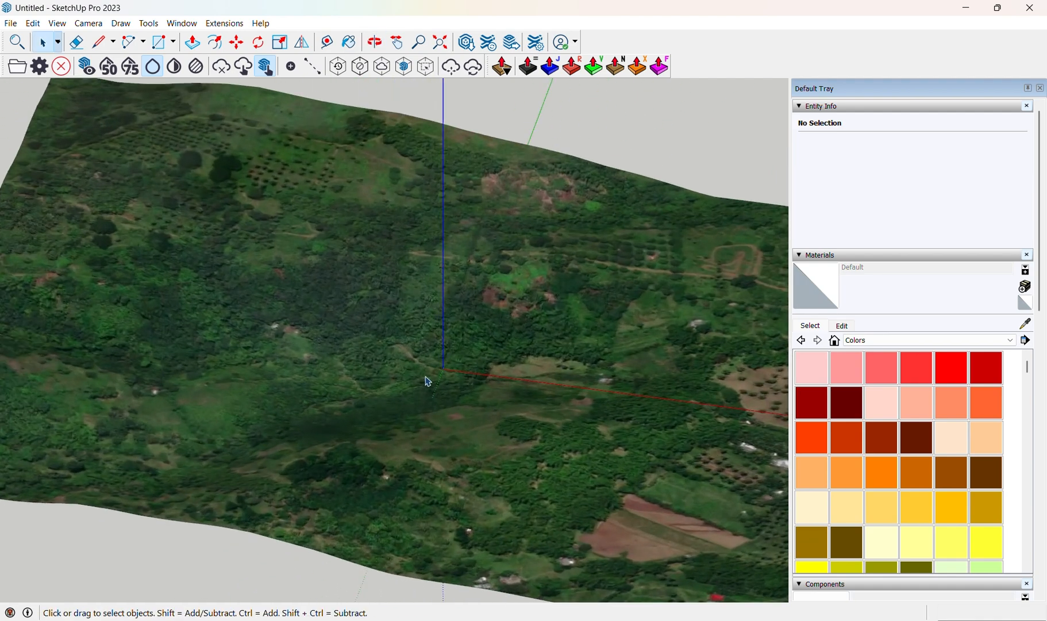
{"action": "middle_click_drag", "start_coordinate": [341, 313], "coordinate": [391, 379]}
{"action": "scroll", "coordinate": [366, 354], "scroll_direction": "down", "scroll_amount": 2}
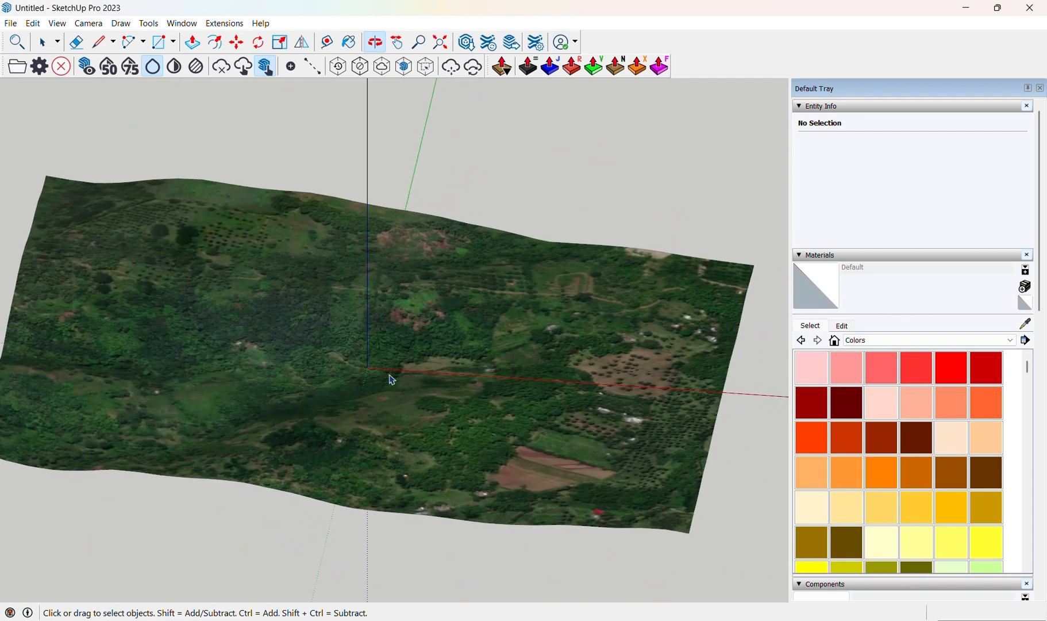
{"action": "scroll", "coordinate": [374, 291], "scroll_direction": "up", "scroll_amount": 2}
{"action": "scroll", "coordinate": [410, 332], "scroll_direction": "down", "scroll_amount": 2}
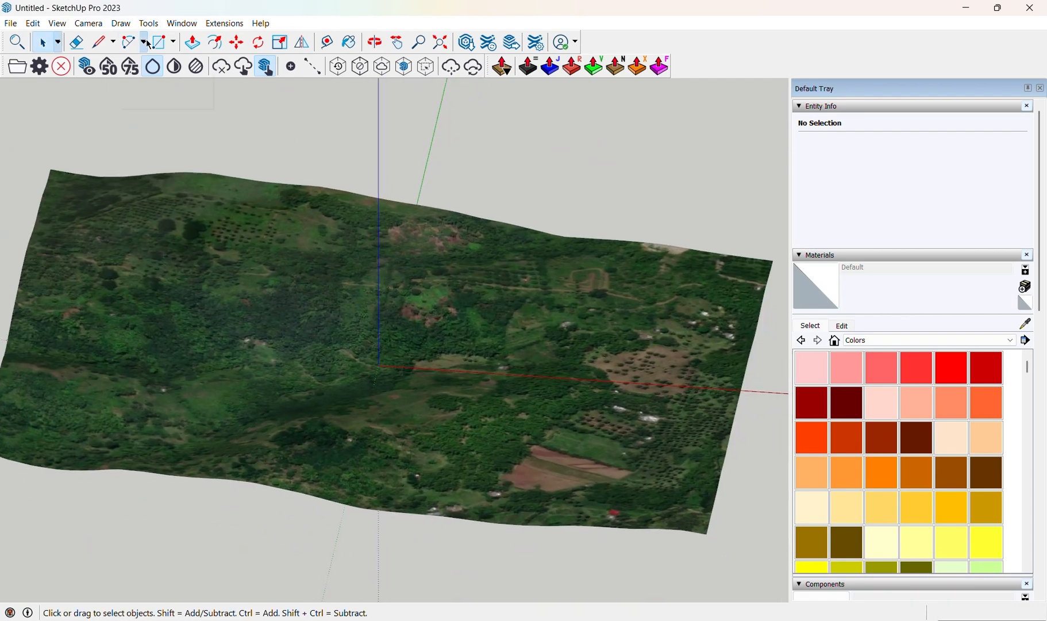
Draw a rectangle on the ground plane beside the terrain.
{"action": "left_click", "coordinate": [165, 43]}
{"action": "scroll", "coordinate": [393, 218], "scroll_direction": "down", "scroll_amount": 2}
{"action": "middle_click_drag", "start_coordinate": [392, 218], "coordinate": [168, 208], "text": "shift"}
{"action": "left_click", "coordinate": [572, 283]}
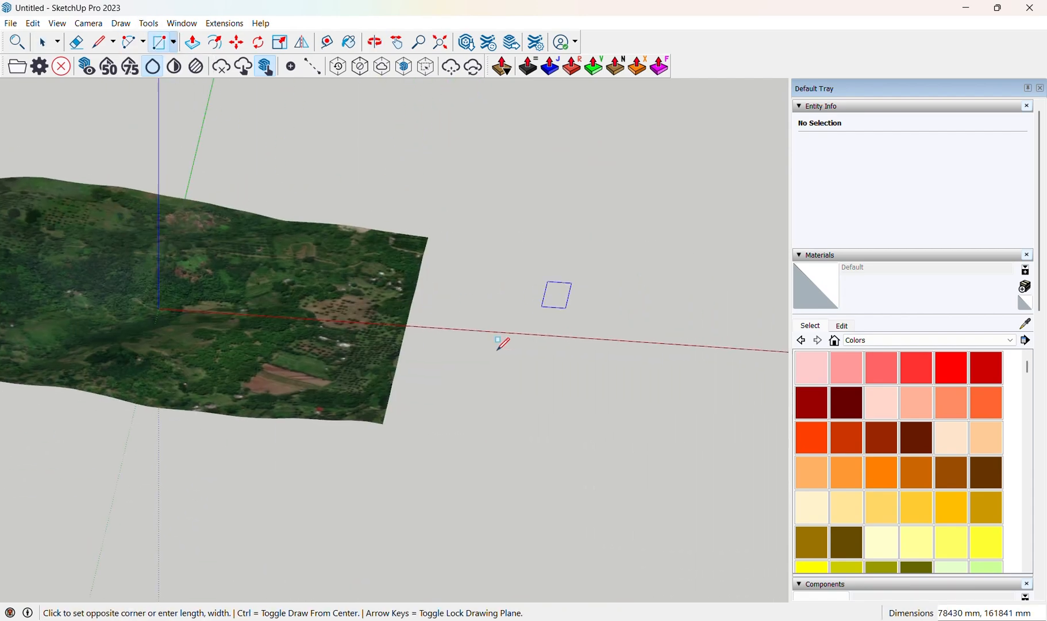
{"action": "left_click", "coordinate": [492, 357]}
Push/pull the rectangle upward into a box.
{"action": "left_click", "coordinate": [194, 41]}
{"action": "left_click", "coordinate": [533, 351]}
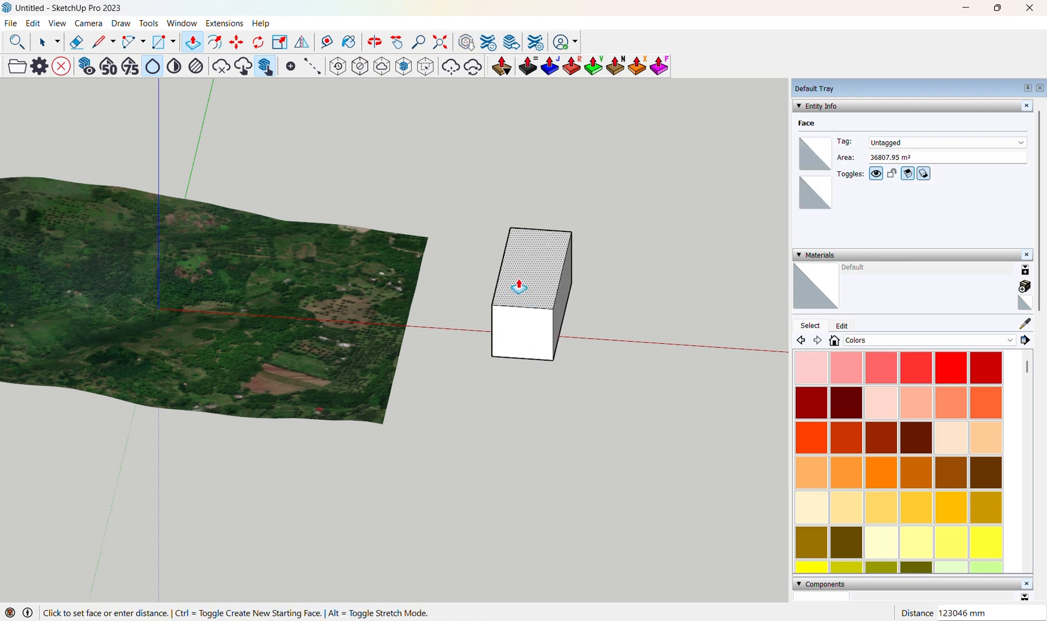
{"action": "left_click", "coordinate": [519, 285]}
Select the whole box and move it onto the terrain surface.
{"action": "left_click", "coordinate": [40, 44]}
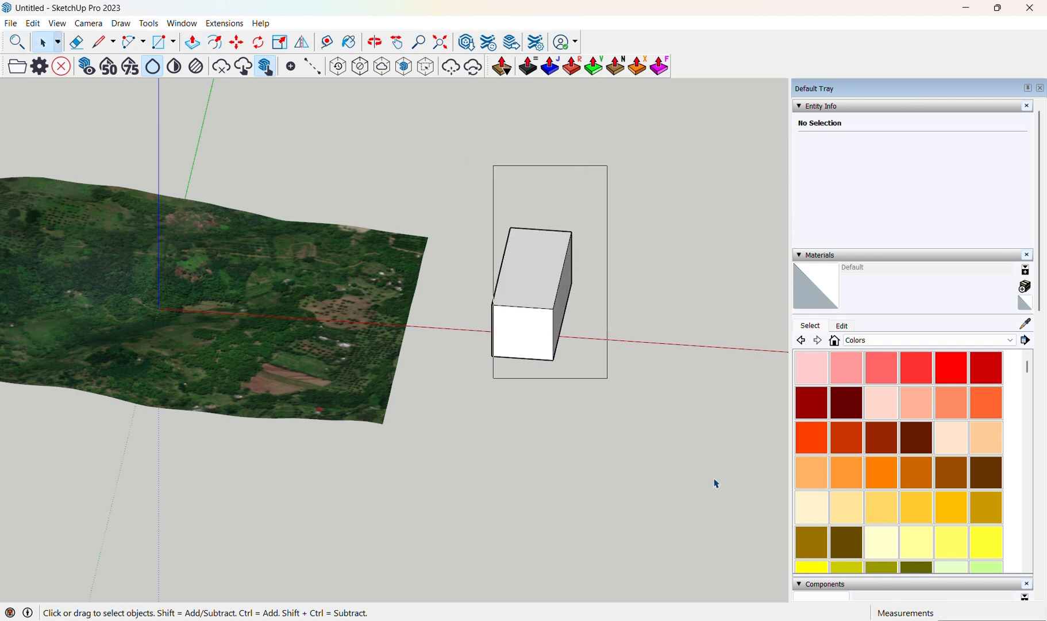
{"action": "left_click_drag", "start_coordinate": [469, 189], "coordinate": [629, 426]}
{"action": "left_click", "coordinate": [238, 44]}
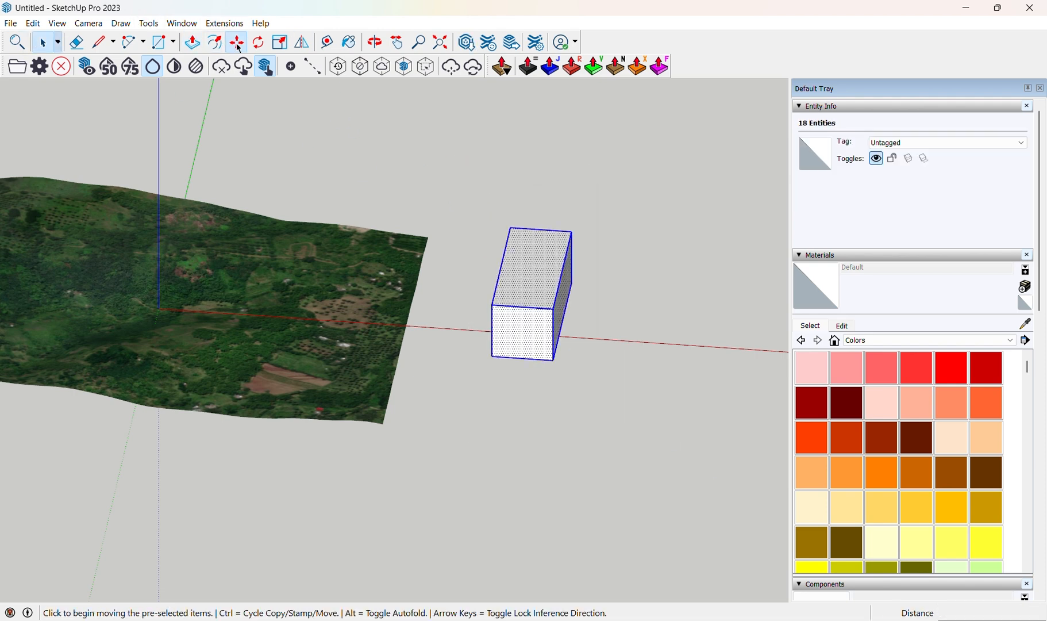
{"action": "left_click", "coordinate": [561, 347]}
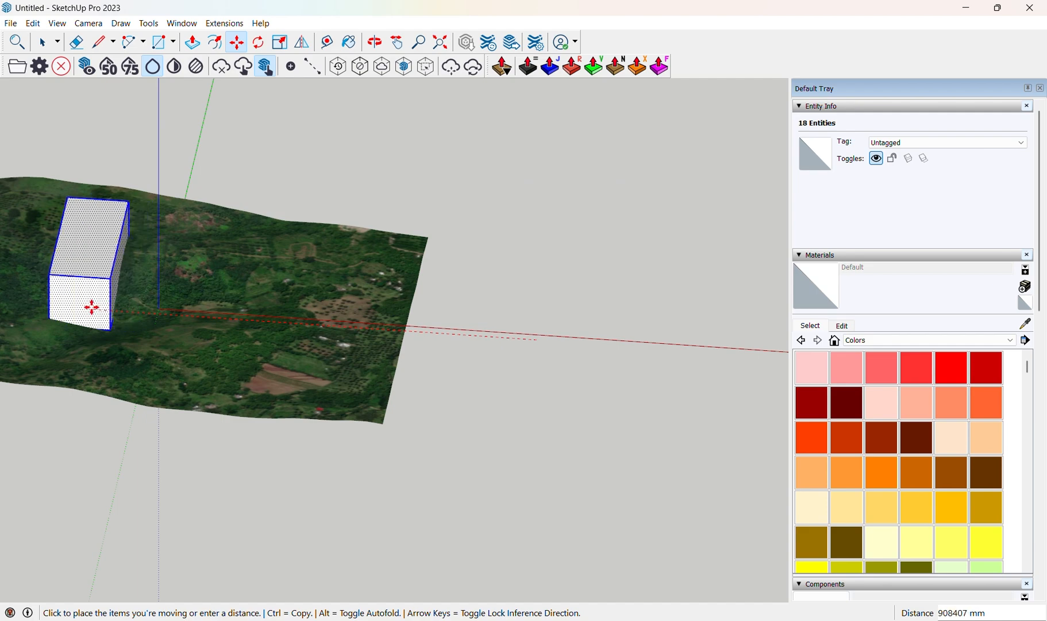
{"action": "left_click", "coordinate": [96, 322]}
Delete the selected box from the terrain.
{"action": "middle_click_drag", "start_coordinate": [115, 331], "coordinate": [364, 348]}
{"action": "scroll", "coordinate": [212, 265], "scroll_direction": "up", "scroll_amount": 5}
{"action": "middle_click_drag", "start_coordinate": [428, 335], "coordinate": [451, 336]}
{"action": "scroll", "coordinate": [306, 189], "scroll_direction": "down", "scroll_amount": 4}
{"action": "middle_click_drag", "start_coordinate": [304, 303], "coordinate": [575, 368]}
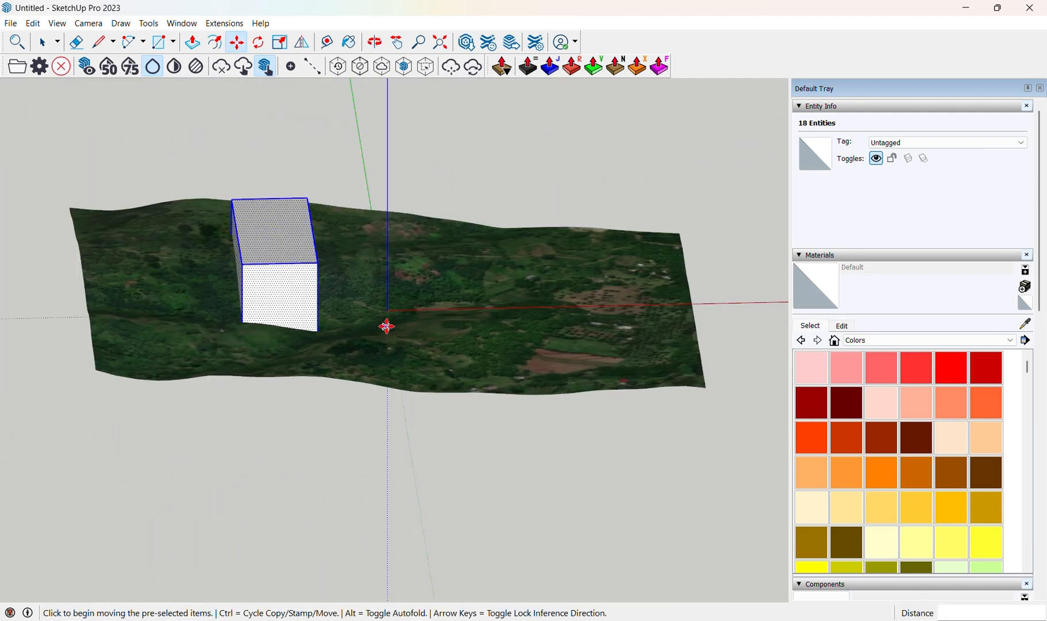
{"action": "scroll", "coordinate": [385, 327], "scroll_direction": "down", "scroll_amount": 2}
{"action": "middle_click_drag", "start_coordinate": [329, 353], "coordinate": [253, 261]}
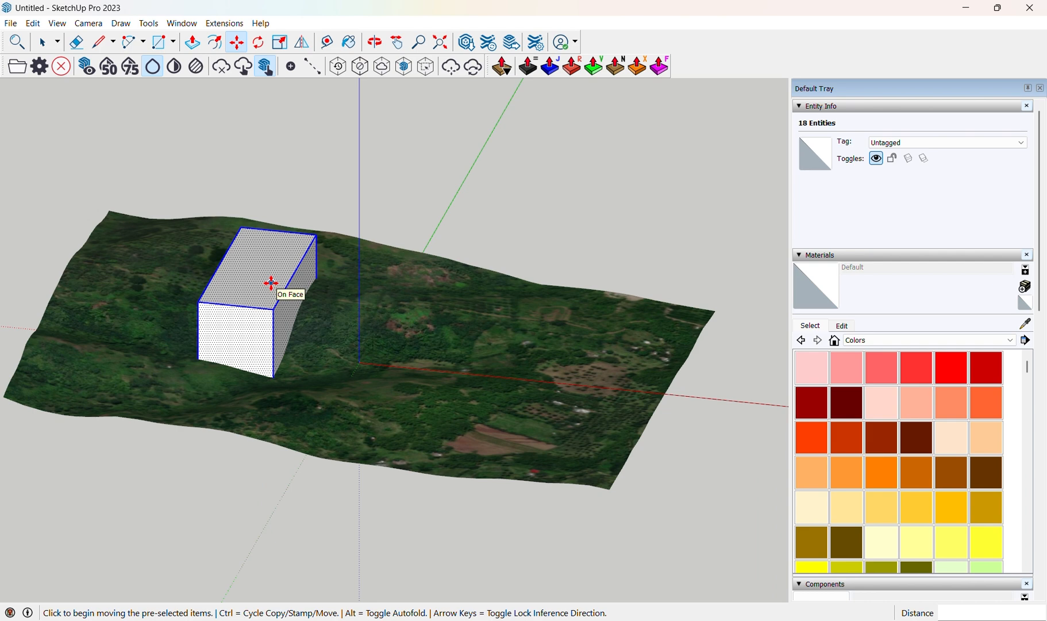
{"action": "key", "text": "Delete"}
Orbit and zoom around the terrain to examine it from several angles.
{"action": "scroll", "coordinate": [498, 367], "scroll_direction": "down", "scroll_amount": 3}
{"action": "middle_click_drag", "start_coordinate": [498, 367], "coordinate": [474, 468]}
{"action": "scroll", "coordinate": [409, 386], "scroll_direction": "down", "scroll_amount": 3}
{"action": "middle_click_drag", "start_coordinate": [384, 353], "coordinate": [460, 368]}
{"action": "middle_click_drag", "start_coordinate": [467, 322], "coordinate": [558, 292], "text": "shift"}
{"action": "middle_click_drag", "start_coordinate": [474, 386], "coordinate": [467, 411]}
{"action": "middle_click_drag", "start_coordinate": [460, 299], "coordinate": [401, 355], "text": "shift"}
{"action": "middle_click_drag", "start_coordinate": [374, 372], "coordinate": [258, 366]}
Switch the camera to the Top standard view.
{"action": "left_click", "coordinate": [89, 23]}
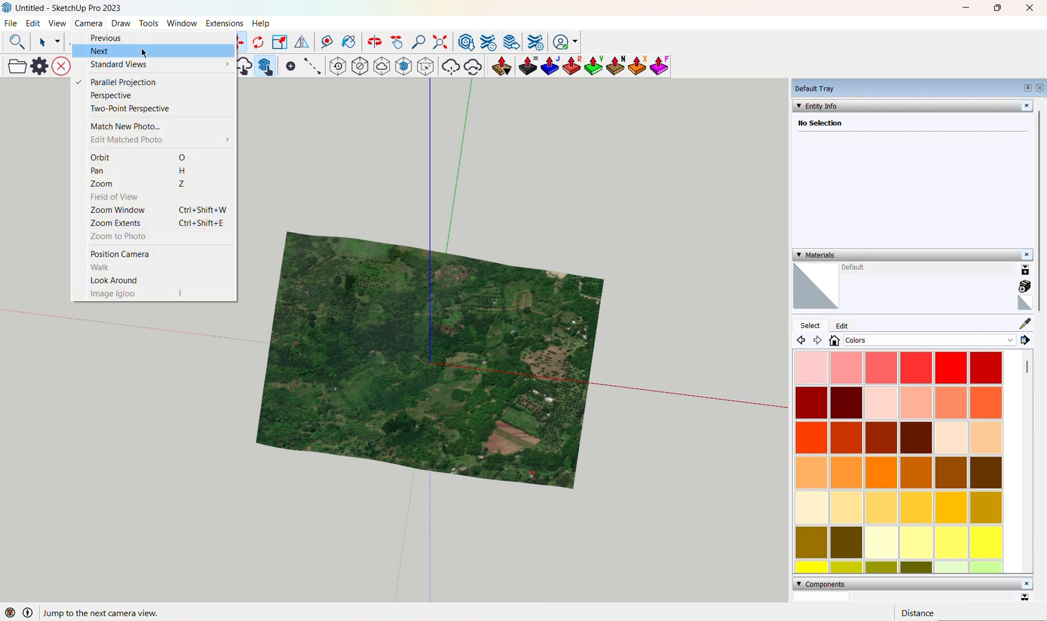
{"action": "mouse_move", "coordinate": [172, 65]}
{"action": "left_click", "coordinate": [264, 63]}
{"action": "middle_click_drag", "start_coordinate": [431, 345], "coordinate": [472, 357], "text": "shift"}
Draw a rectangle enclosing the whole terrain, about 1,165,000 mm by 778,000 mm.
{"action": "left_click", "coordinate": [160, 41]}
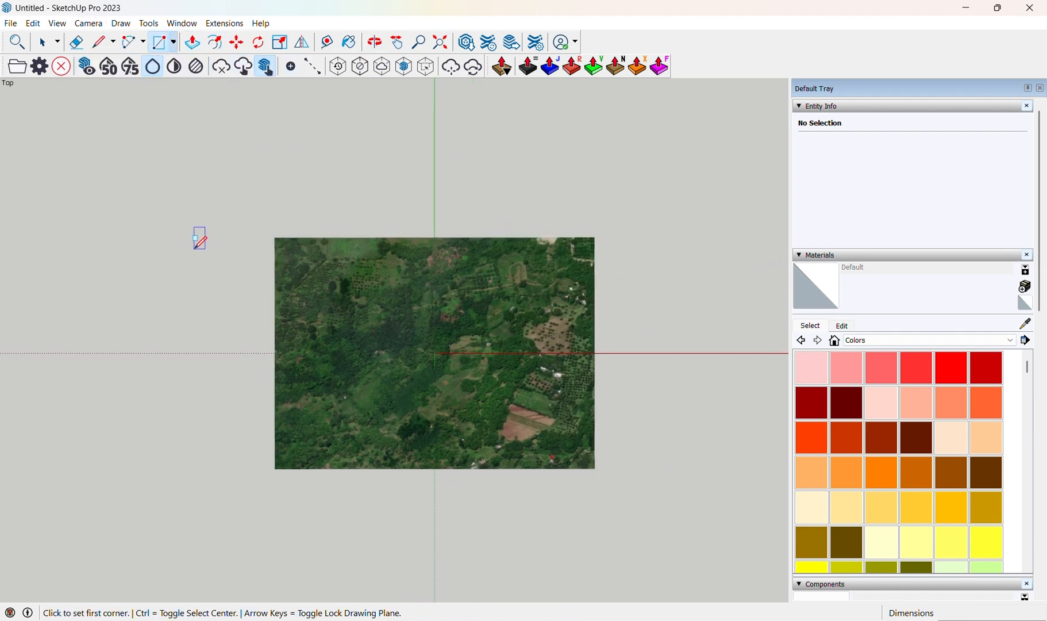
{"action": "left_click", "coordinate": [266, 227]}
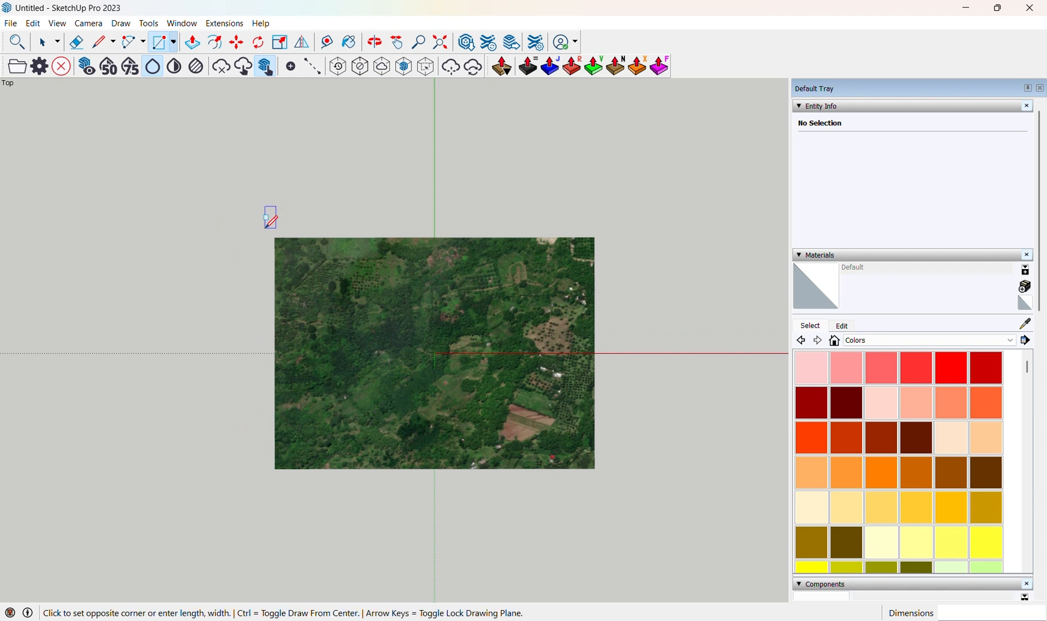
{"action": "key", "text": "Escape"}
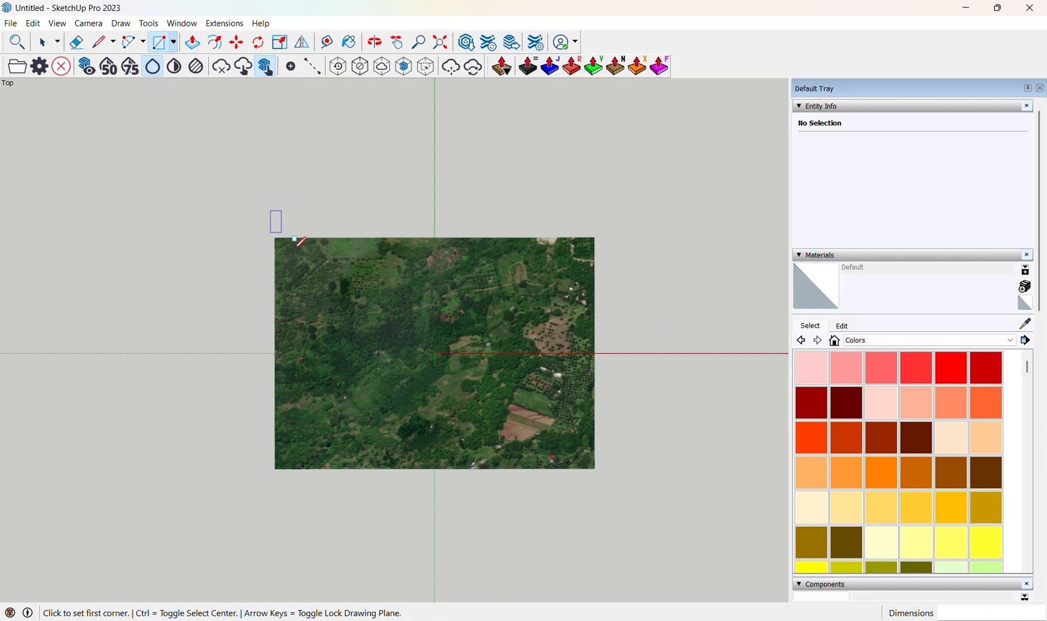
{"action": "scroll", "coordinate": [278, 240], "scroll_direction": "up", "scroll_amount": 2}
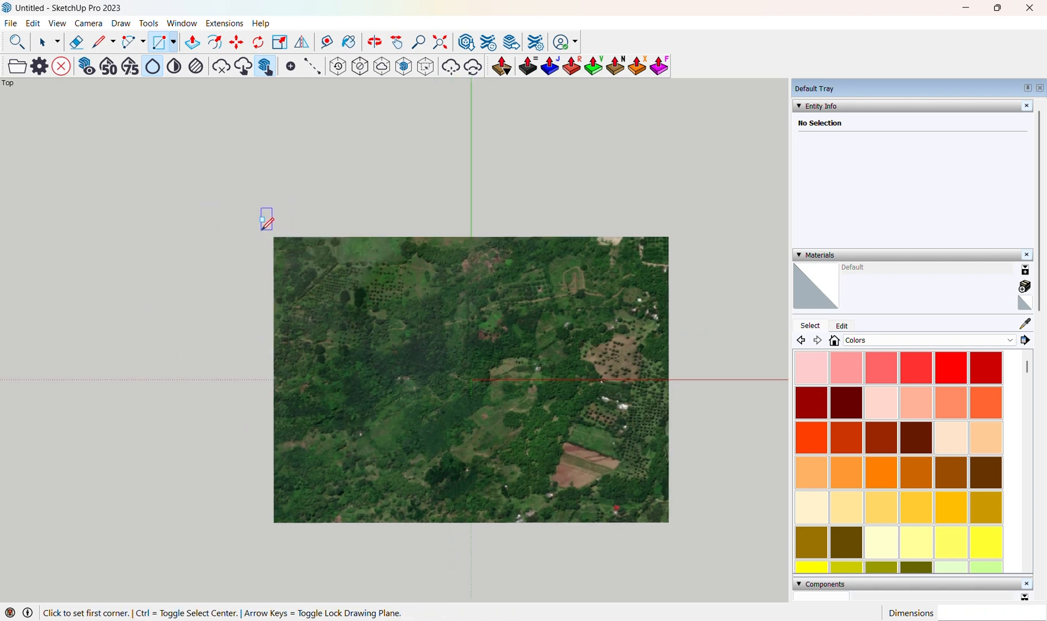
{"action": "left_click", "coordinate": [262, 231]}
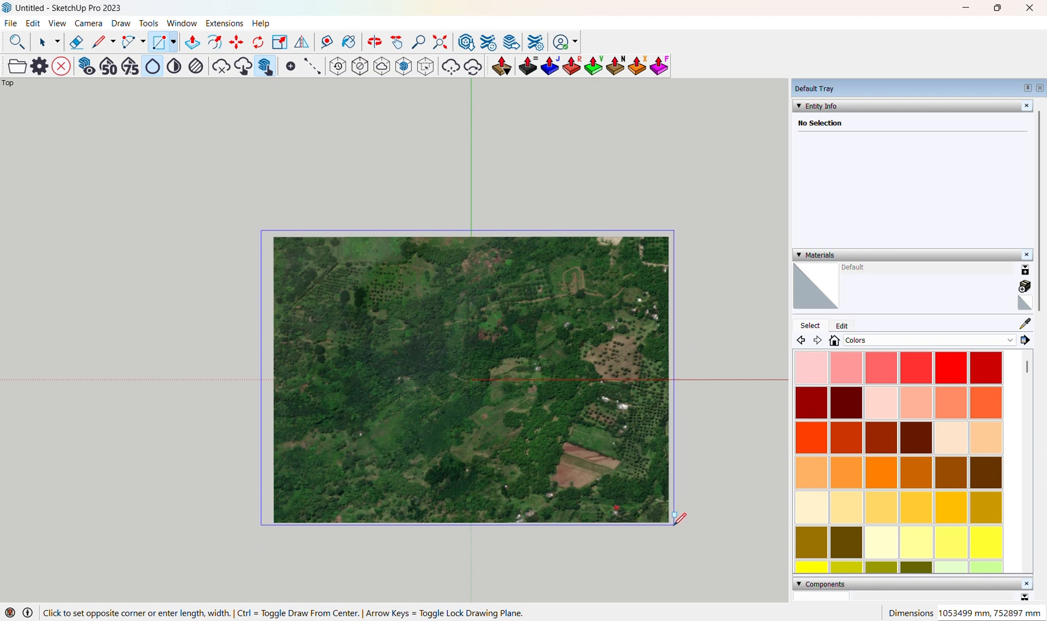
{"action": "left_click", "coordinate": [718, 534]}
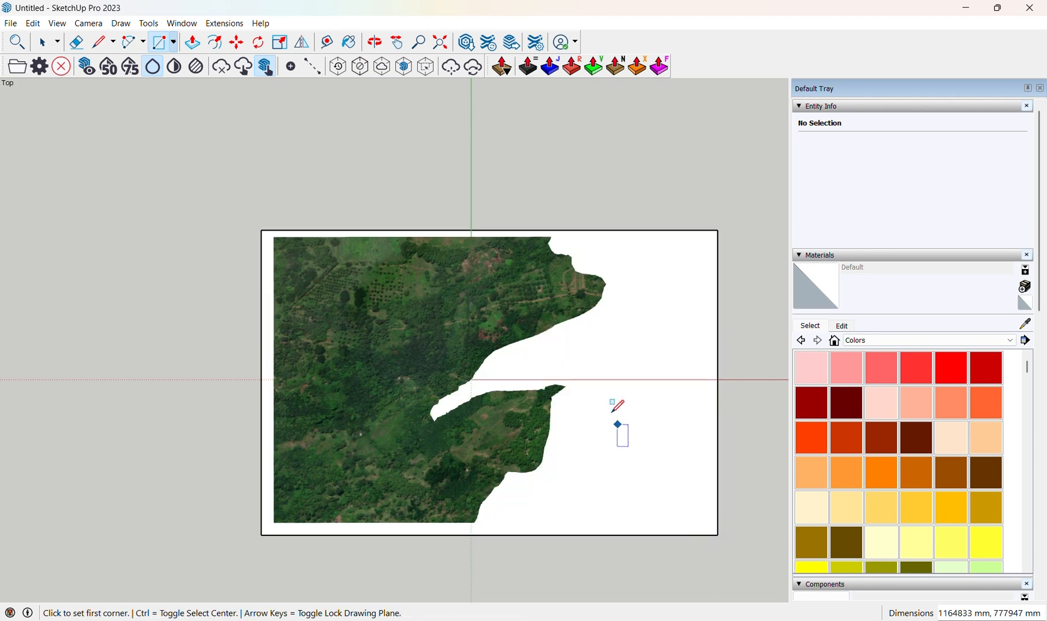
Select the rectangle with its edges and move it down below the terrain.
{"action": "middle_click_drag", "start_coordinate": [611, 402], "coordinate": [580, 327]}
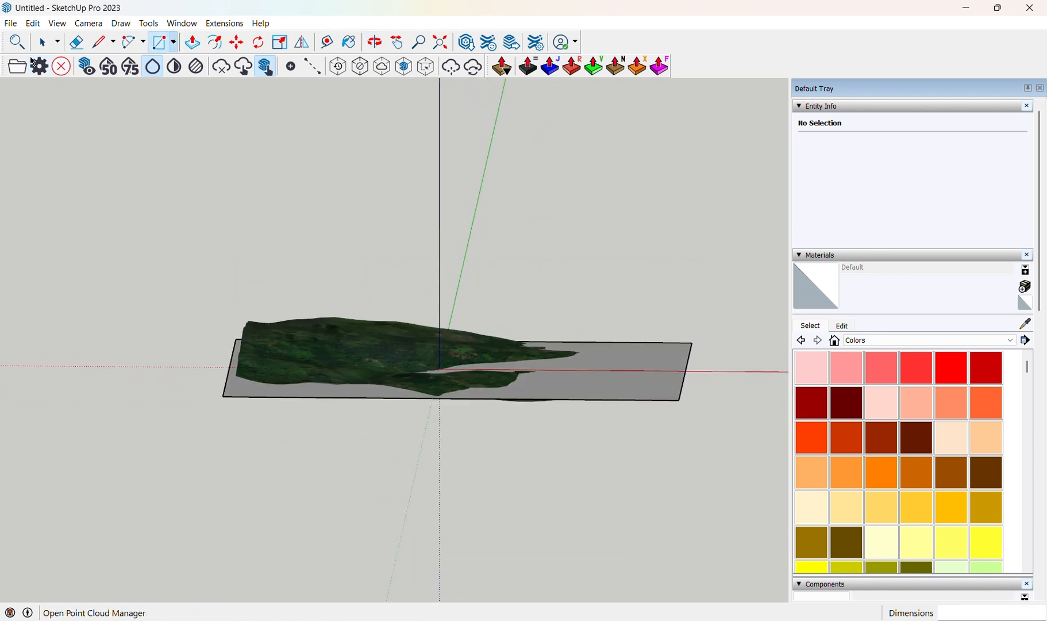
{"action": "left_click", "coordinate": [46, 46]}
{"action": "scroll", "coordinate": [617, 360], "scroll_direction": "up", "scroll_amount": 3}
{"action": "double_click", "coordinate": [622, 355]}
{"action": "scroll", "coordinate": [629, 371], "scroll_direction": "up", "scroll_amount": 2}
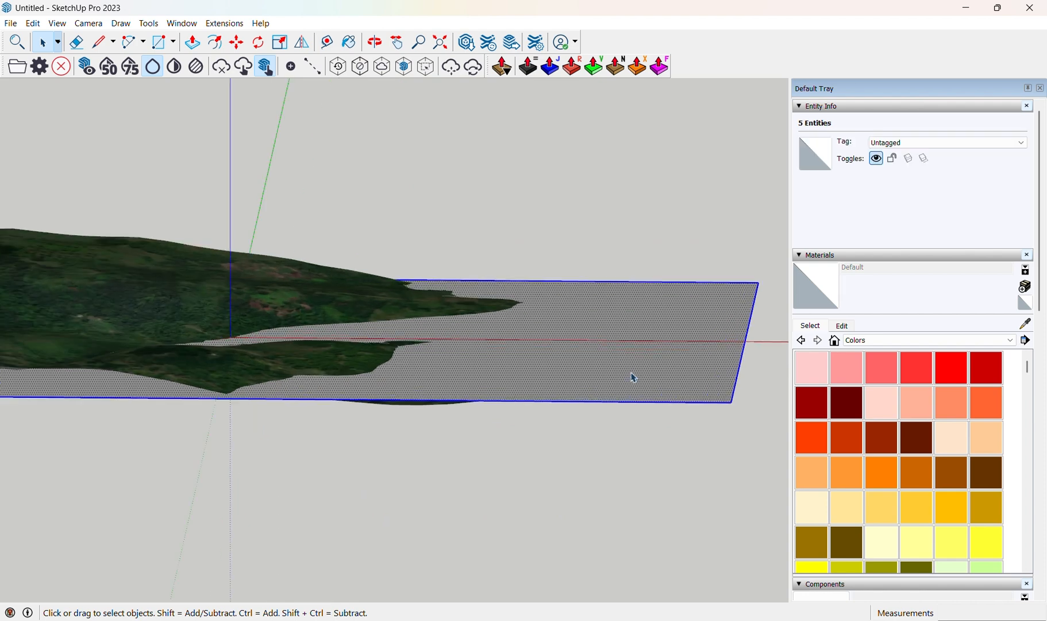
{"action": "left_click", "coordinate": [238, 43]}
{"action": "middle_click_drag", "start_coordinate": [648, 349], "coordinate": [676, 419]}
{"action": "left_click", "coordinate": [678, 432]}
{"action": "scroll", "coordinate": [615, 392], "scroll_direction": "down", "scroll_amount": 3}
{"action": "scroll", "coordinate": [629, 458], "scroll_direction": "up", "scroll_amount": 1}
{"action": "middle_click_drag", "start_coordinate": [615, 393], "coordinate": [665, 429], "text": "shift"}
{"action": "scroll", "coordinate": [630, 434], "scroll_direction": "down", "scroll_amount": 3}
{"action": "scroll", "coordinate": [483, 382], "scroll_direction": "up", "scroll_amount": 1}
{"action": "middle_click_drag", "start_coordinate": [531, 327], "coordinate": [481, 282], "text": "shift"}
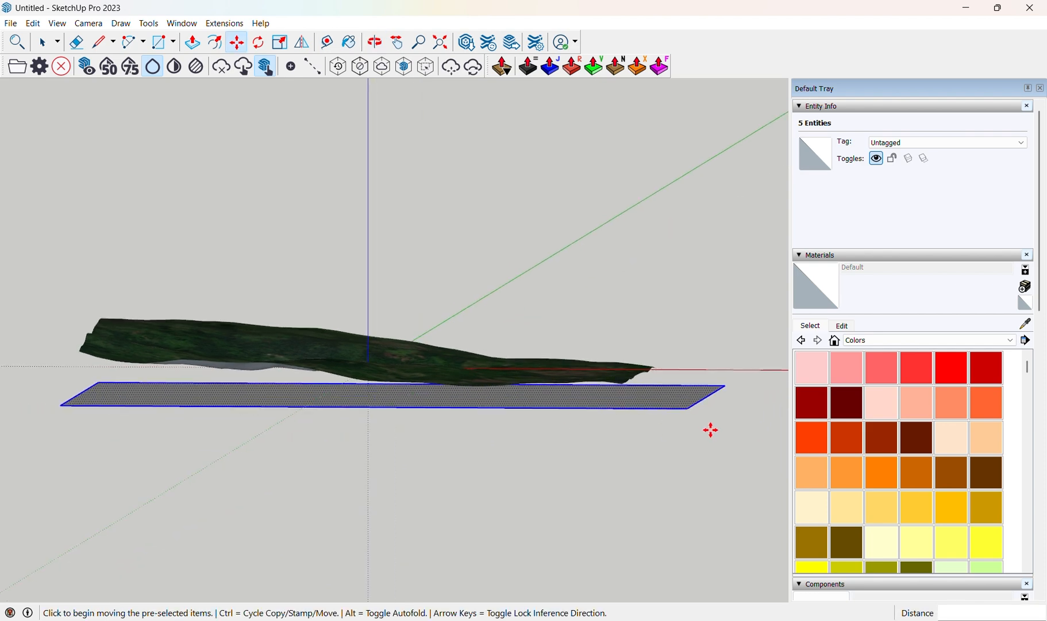
{"action": "scroll", "coordinate": [598, 357], "scroll_direction": "up", "scroll_amount": 2}
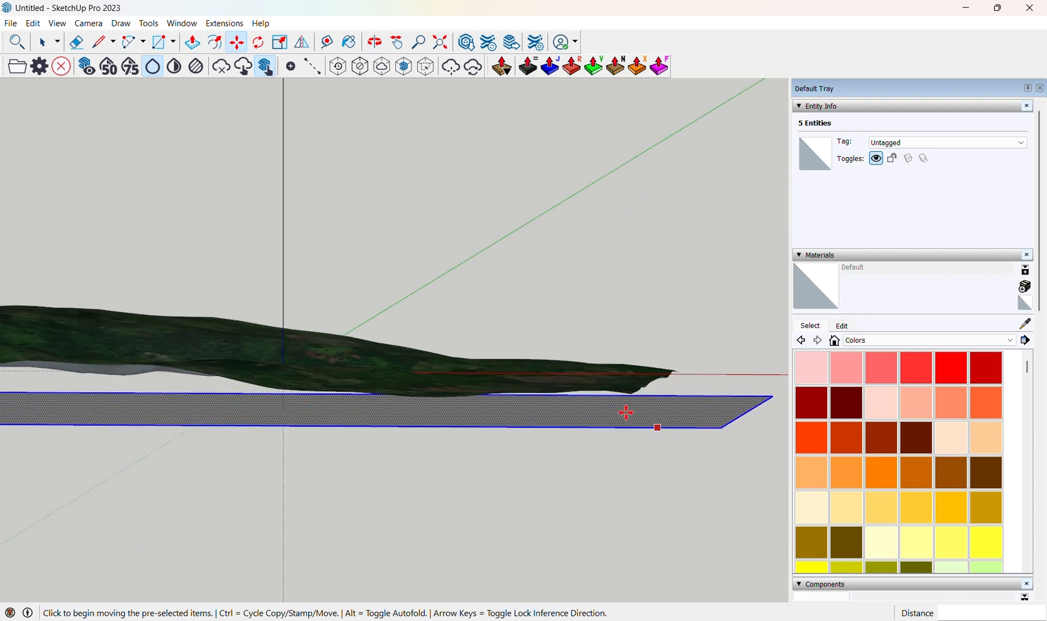
{"action": "middle_click_drag", "start_coordinate": [605, 414], "coordinate": [631, 409], "text": "shift"}
{"action": "middle_click_drag", "start_coordinate": [553, 357], "coordinate": [568, 377]}
{"action": "scroll", "coordinate": [670, 415], "scroll_direction": "up", "scroll_amount": 3}
{"action": "left_click", "coordinate": [676, 422]}
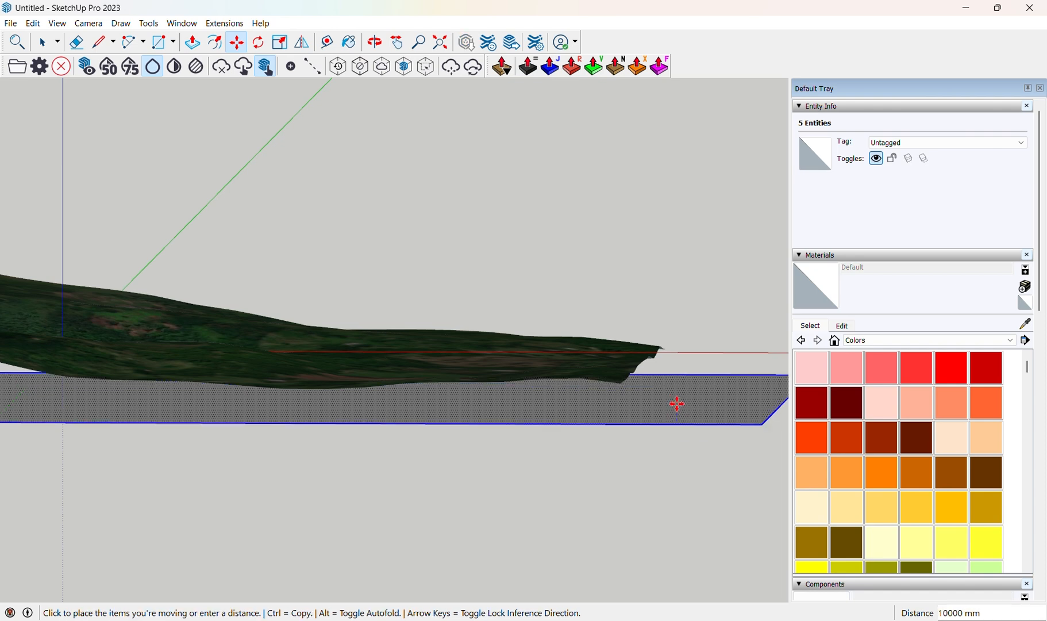
{"action": "middle_click_drag", "start_coordinate": [676, 402], "coordinate": [617, 443]}
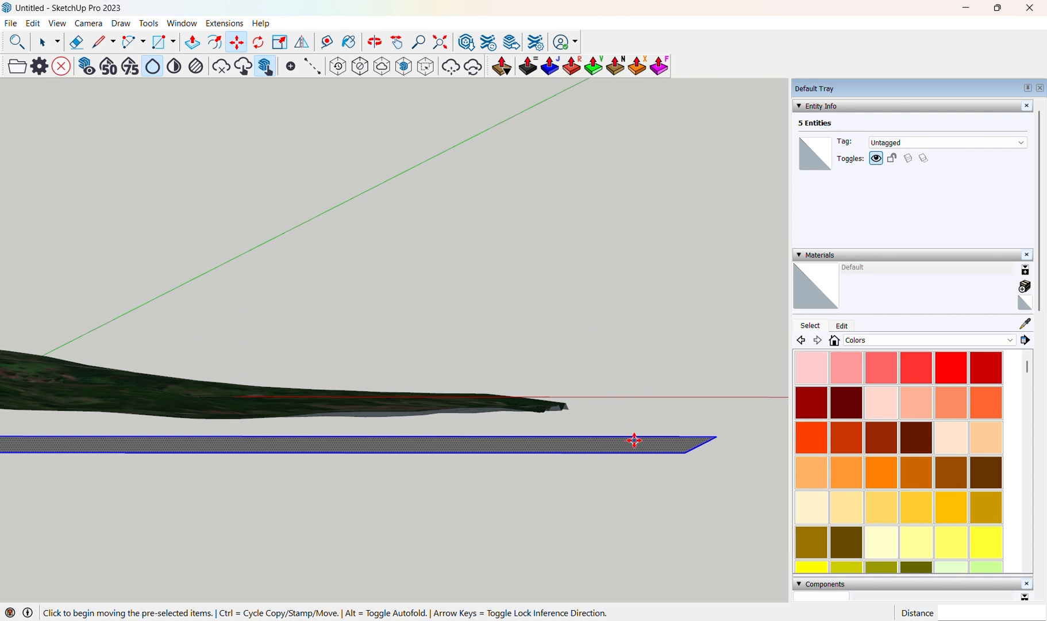
Copy the rectangle 5000 mm upward and array it into 25 copies stacked through the terrain.
{"action": "scroll", "coordinate": [635, 440], "scroll_direction": "up", "scroll_amount": 1}
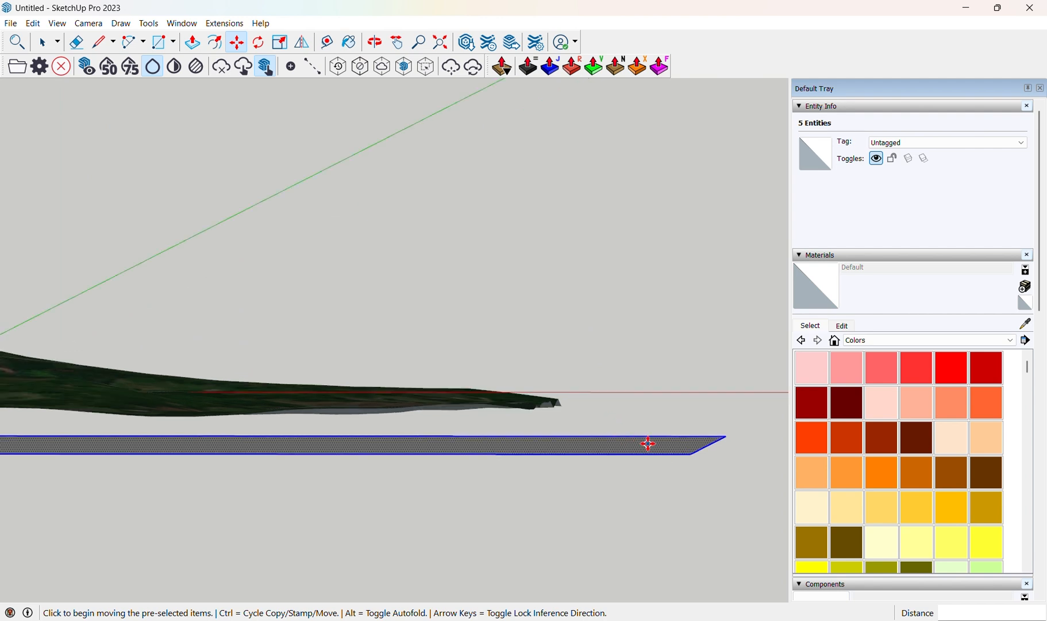
{"action": "left_click", "coordinate": [648, 443]}
{"action": "key", "text": "ctrl"}
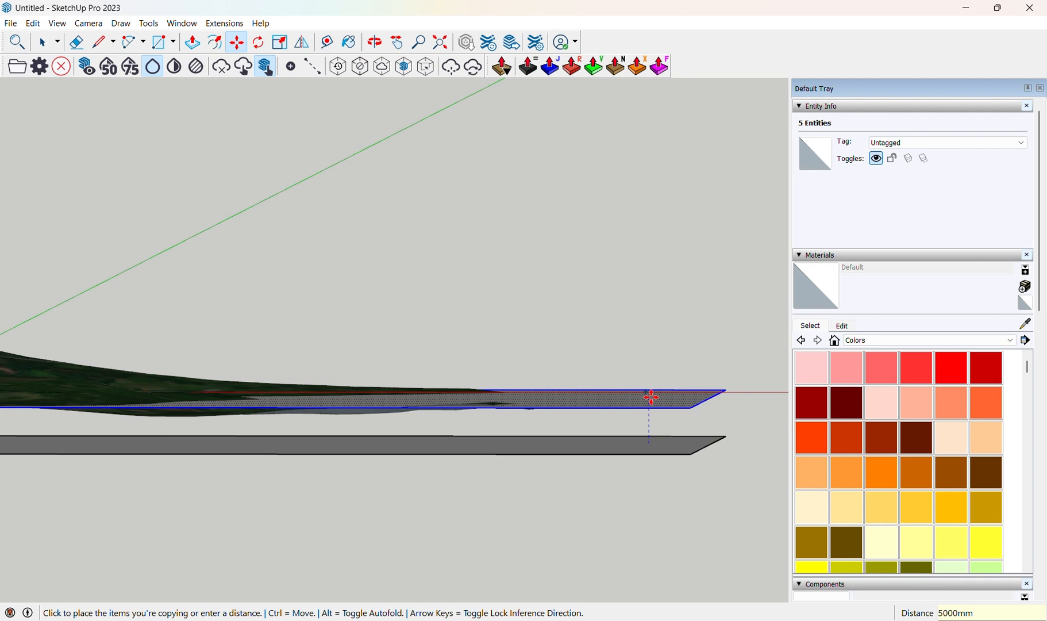
{"action": "key", "text": "Escape"}
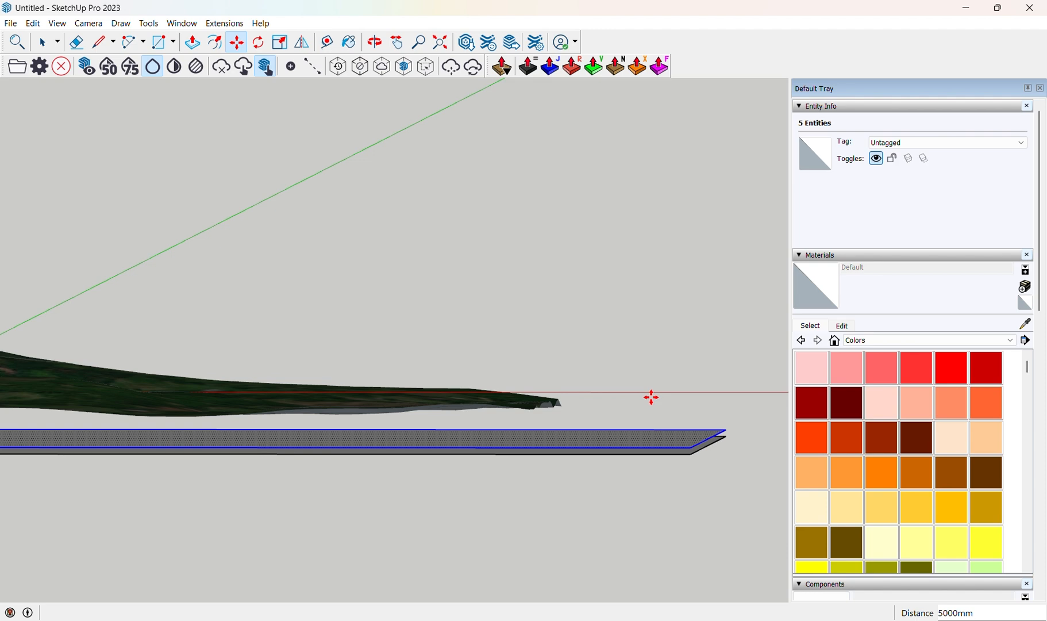
{"action": "scroll", "coordinate": [652, 397], "scroll_direction": "down", "scroll_amount": 4}
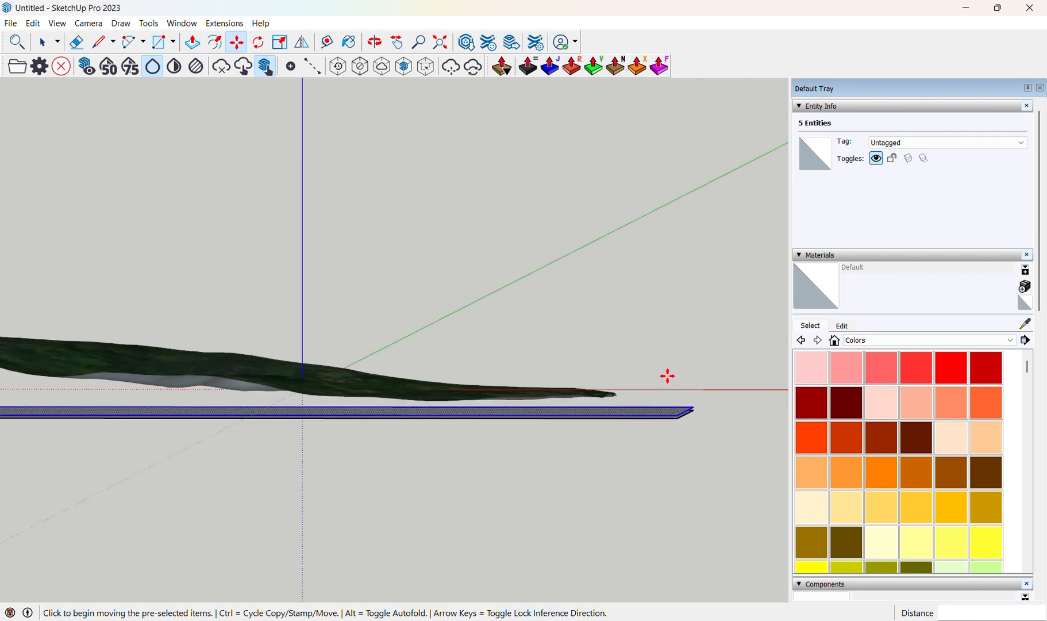
{"action": "scroll", "coordinate": [173, 339], "scroll_direction": "down", "scroll_amount": 2}
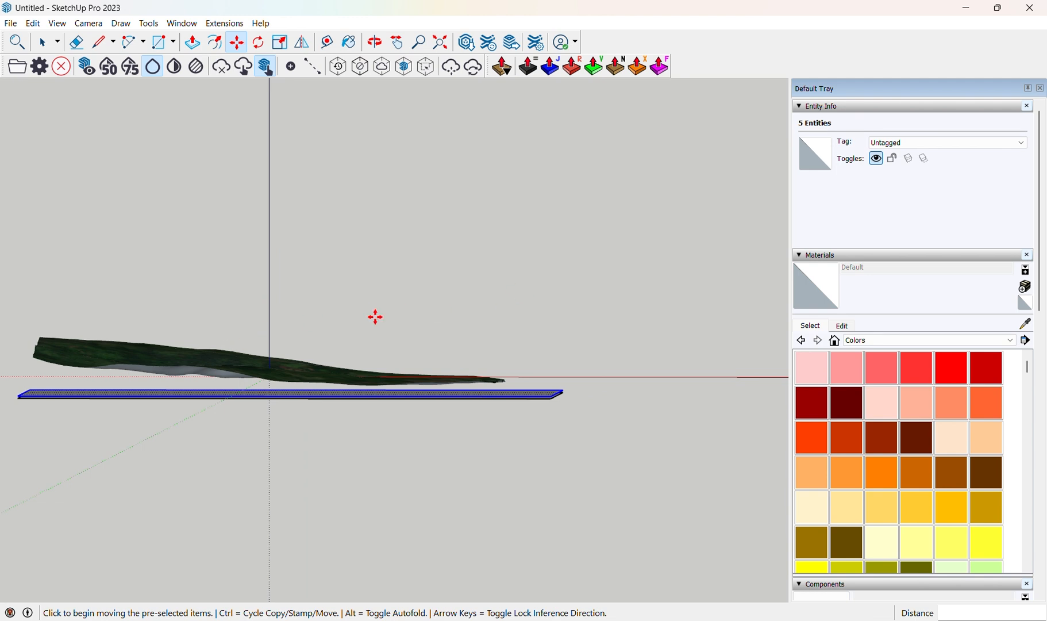
{"action": "scroll", "coordinate": [375, 317], "scroll_direction": "up", "scroll_amount": 5}
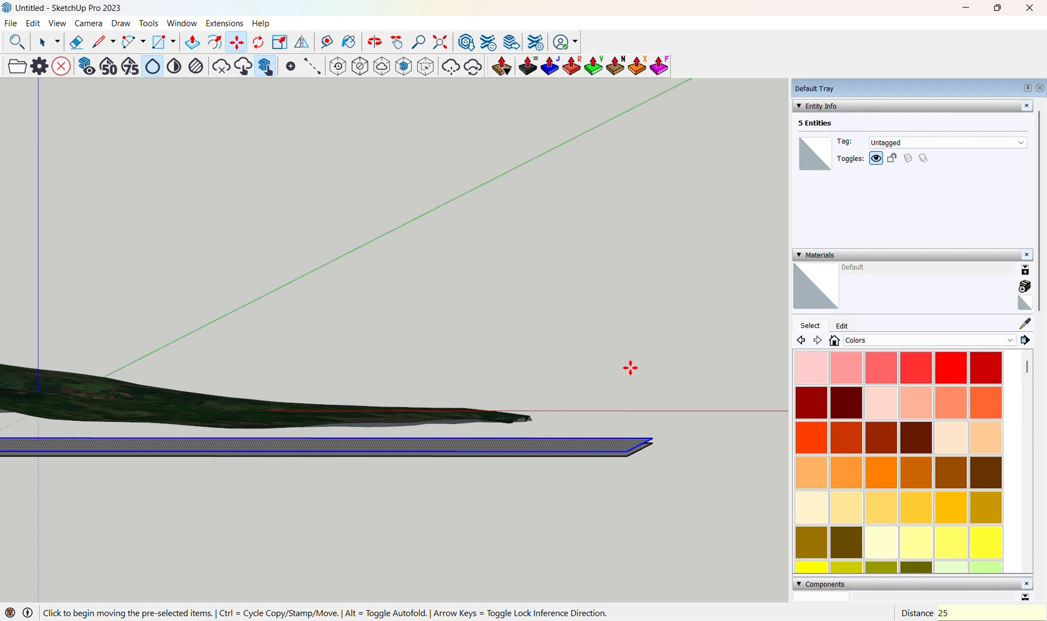
{"action": "key", "text": "Return"}
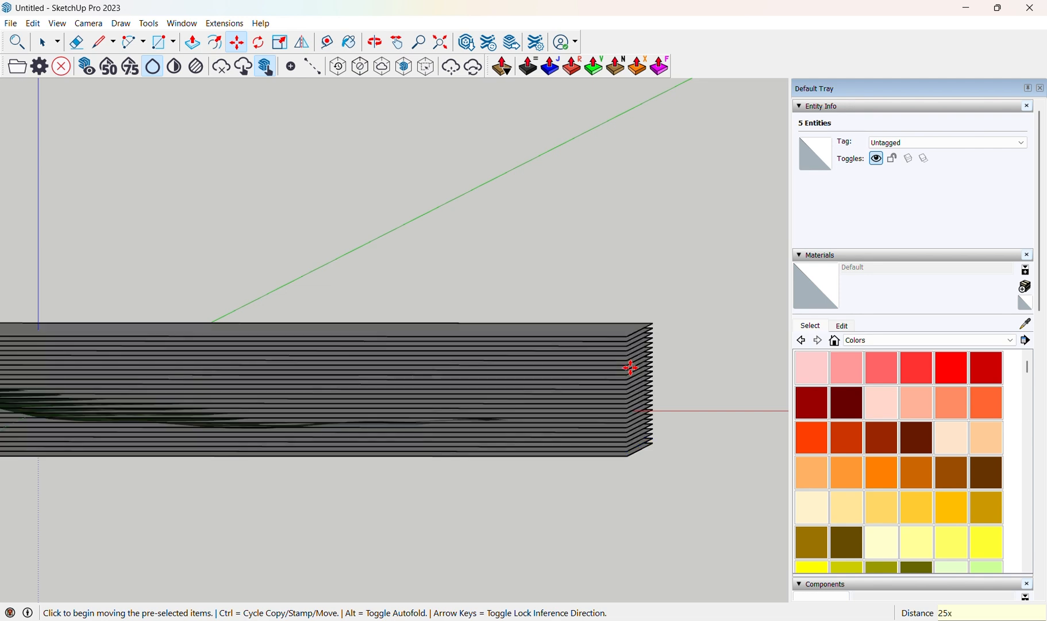
Orbit and zoom around the stack of planes and select the Location Terrain group to inspect it.
{"action": "scroll", "coordinate": [630, 368], "scroll_direction": "down", "scroll_amount": 4}
{"action": "middle_click_drag", "start_coordinate": [412, 402], "coordinate": [467, 385]}
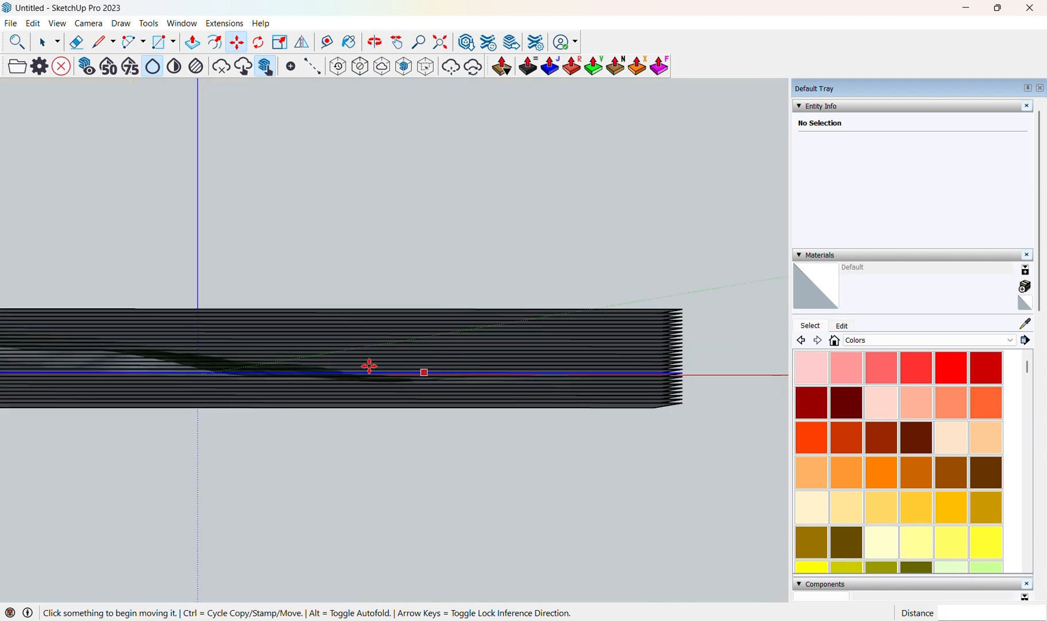
{"action": "middle_click_drag", "start_coordinate": [369, 367], "coordinate": [241, 373]}
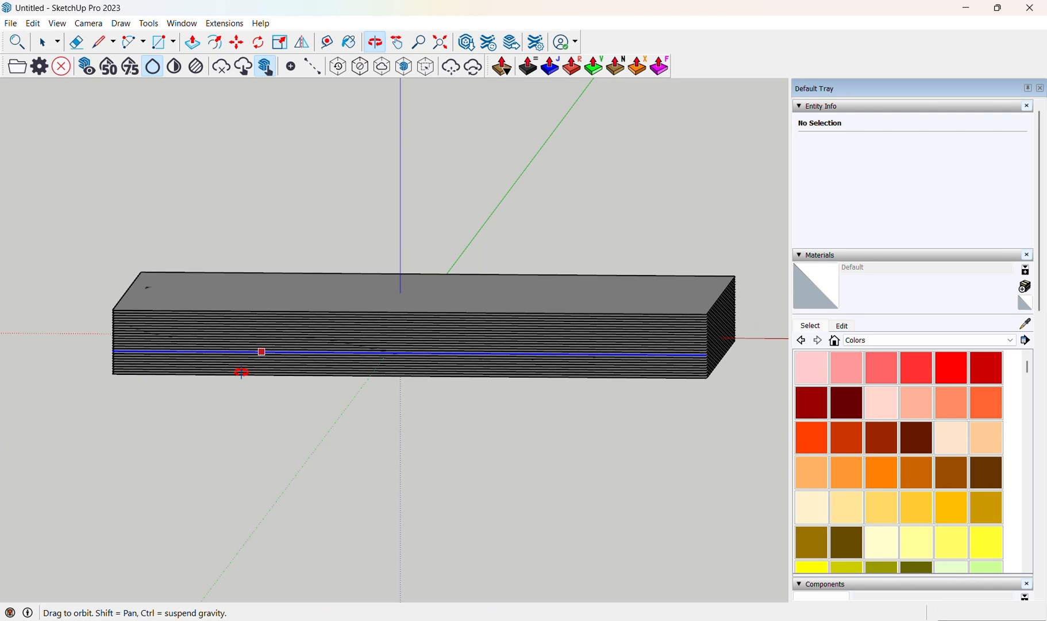
{"action": "left_click", "coordinate": [43, 42]}
{"action": "scroll", "coordinate": [400, 354], "scroll_direction": "up", "scroll_amount": 5}
{"action": "scroll", "coordinate": [394, 359], "scroll_direction": "up", "scroll_amount": 1}
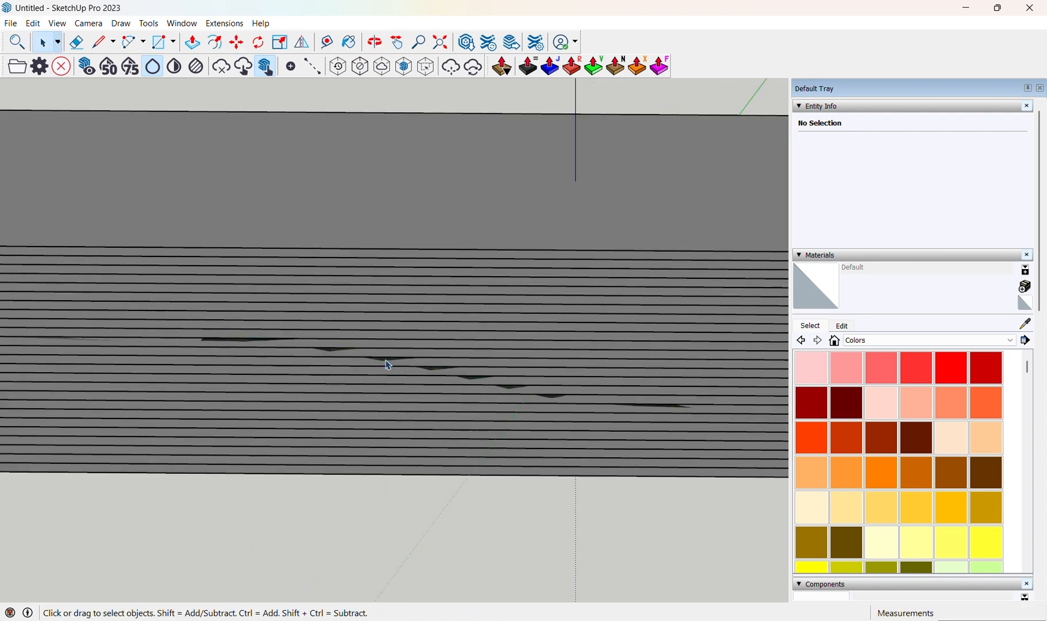
{"action": "left_click", "coordinate": [384, 359]}
{"action": "scroll", "coordinate": [384, 359], "scroll_direction": "down", "scroll_amount": 4}
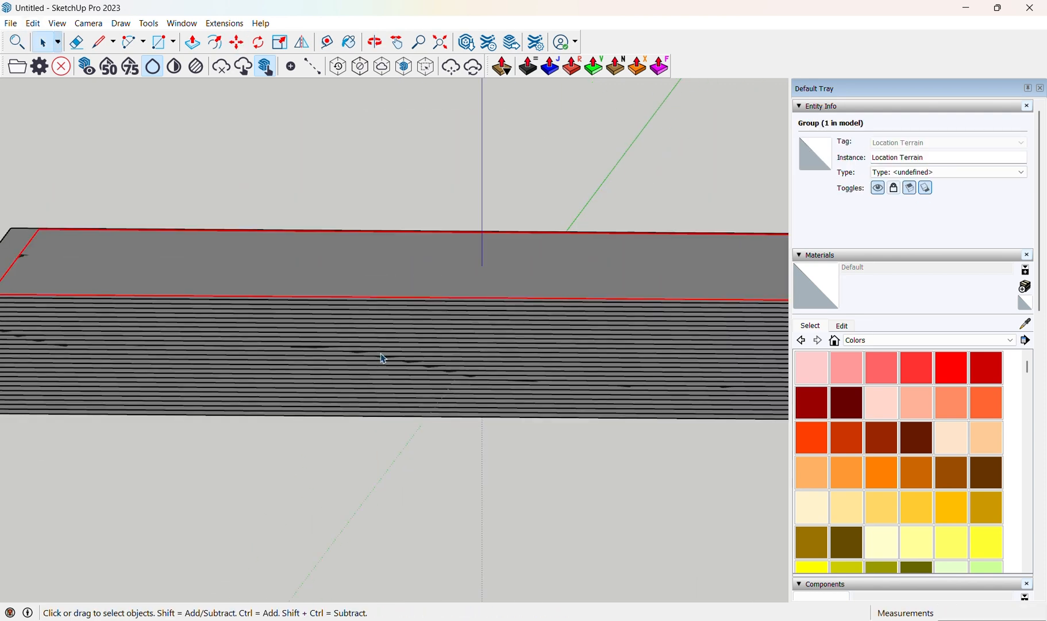
{"action": "middle_click_drag", "start_coordinate": [384, 359], "coordinate": [215, 349]}
{"action": "scroll", "coordinate": [292, 362], "scroll_direction": "up", "scroll_amount": 5}
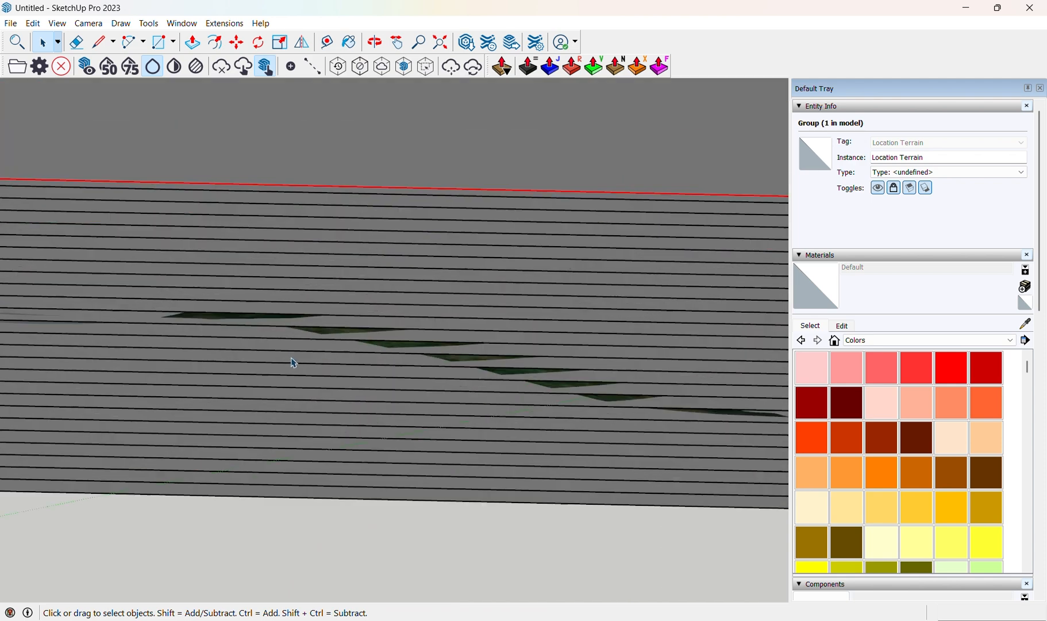
{"action": "scroll", "coordinate": [338, 296], "scroll_direction": "down", "scroll_amount": 3}
{"action": "middle_click_drag", "start_coordinate": [338, 297], "coordinate": [284, 310], "text": "shift"}
{"action": "scroll", "coordinate": [305, 300], "scroll_direction": "up", "scroll_amount": 3}
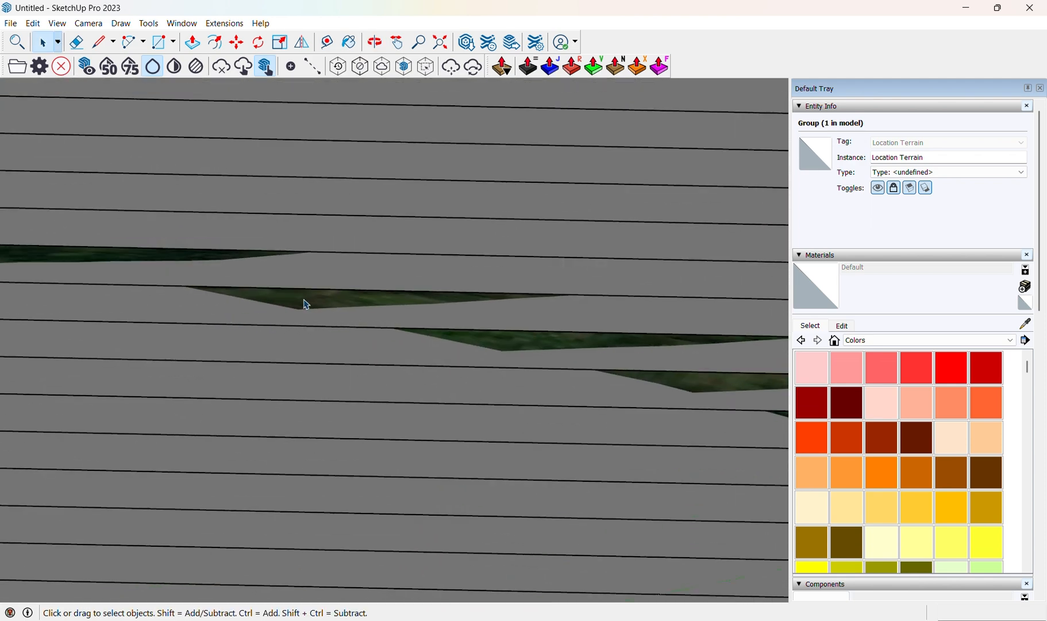
{"action": "right_click", "coordinate": [306, 304]}
{"action": "left_click", "coordinate": [359, 347]}
{"action": "scroll", "coordinate": [276, 320], "scroll_direction": "down", "scroll_amount": 10}
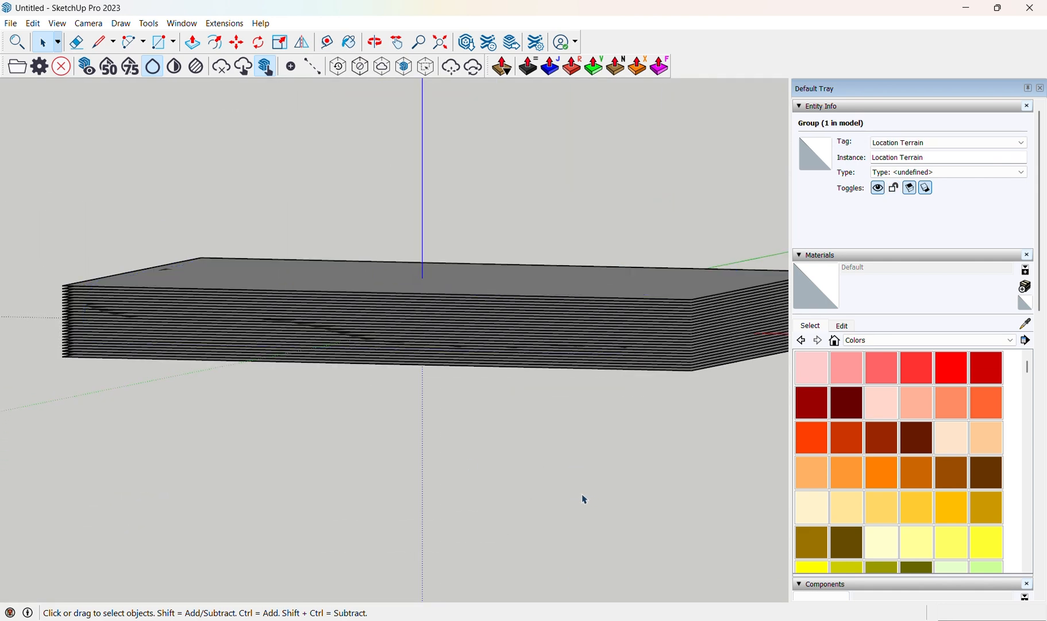
Window-select the whole stack of planes with the terrain and intersect the faces with the selection.
{"action": "left_click", "coordinate": [584, 500]}
{"action": "middle_click_drag", "start_coordinate": [584, 499], "coordinate": [109, 289]}
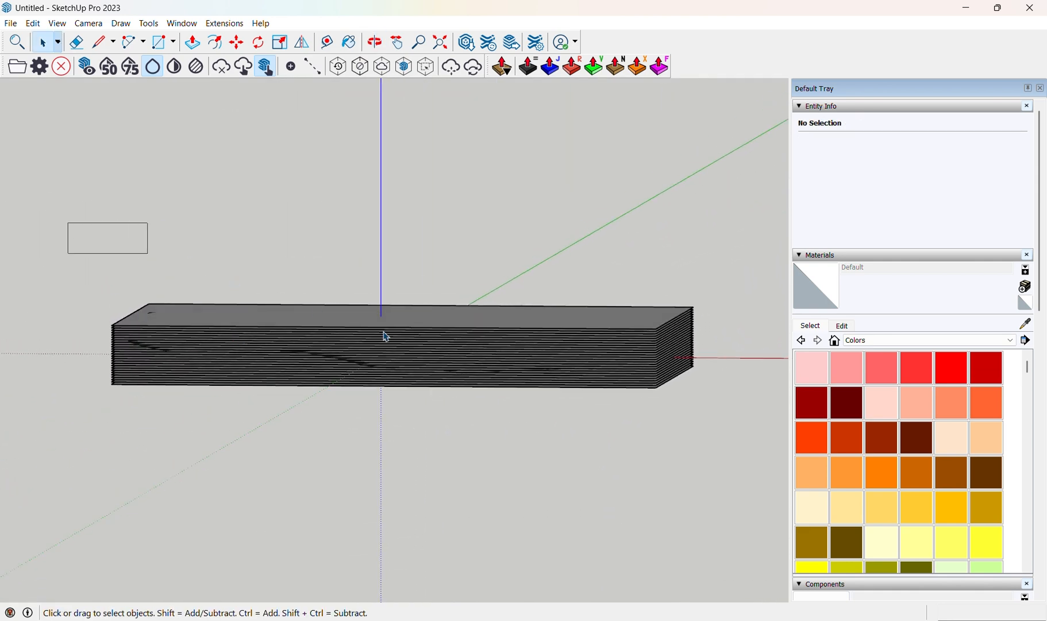
{"action": "left_click_drag", "start_coordinate": [386, 337], "coordinate": [722, 470]}
{"action": "scroll", "coordinate": [586, 313], "scroll_direction": "up", "scroll_amount": 3}
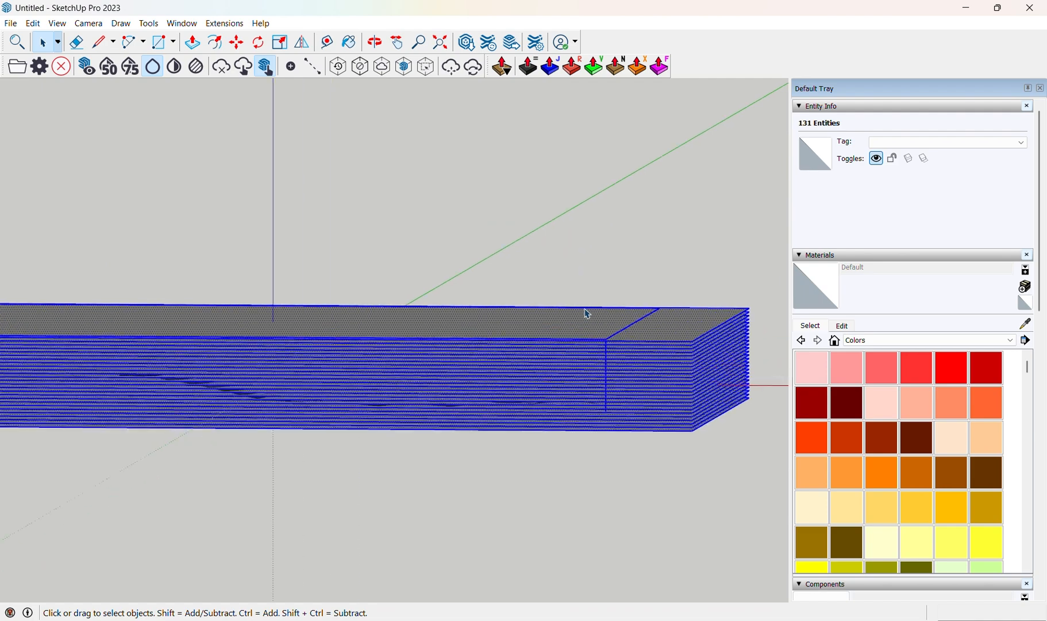
{"action": "scroll", "coordinate": [587, 313], "scroll_direction": "up", "scroll_amount": 1}
{"action": "scroll", "coordinate": [196, 369], "scroll_direction": "down", "scroll_amount": 4}
{"action": "scroll", "coordinate": [234, 339], "scroll_direction": "up", "scroll_amount": 5}
{"action": "scroll", "coordinate": [313, 356], "scroll_direction": "down", "scroll_amount": 2}
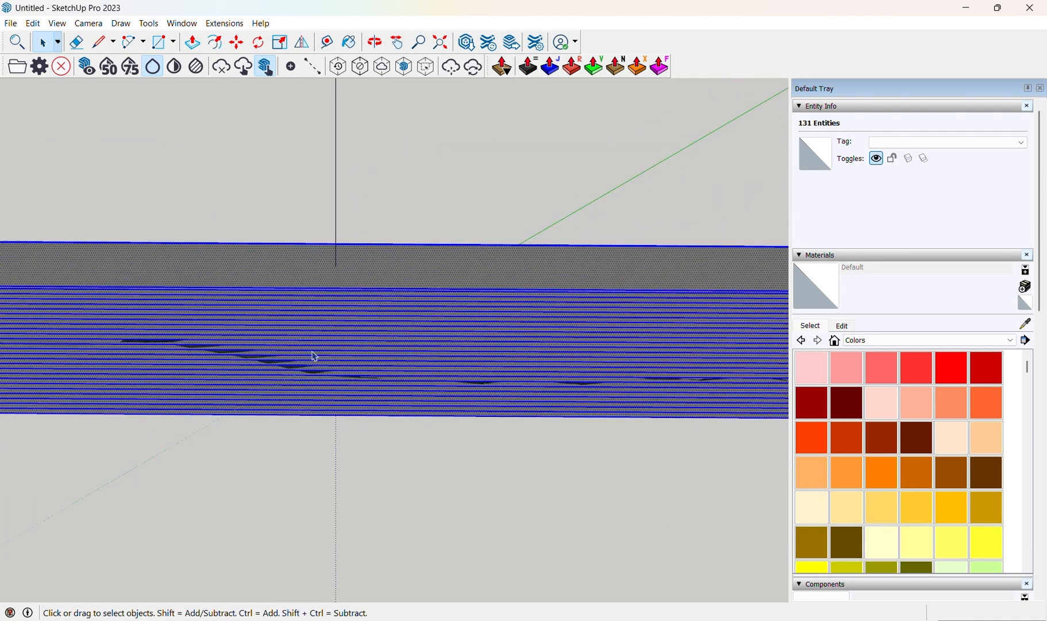
{"action": "scroll", "coordinate": [314, 357], "scroll_direction": "down", "scroll_amount": 2}
{"action": "middle_click_drag", "start_coordinate": [350, 346], "coordinate": [402, 337], "text": "shift"}
{"action": "scroll", "coordinate": [355, 321], "scroll_direction": "up", "scroll_amount": 1}
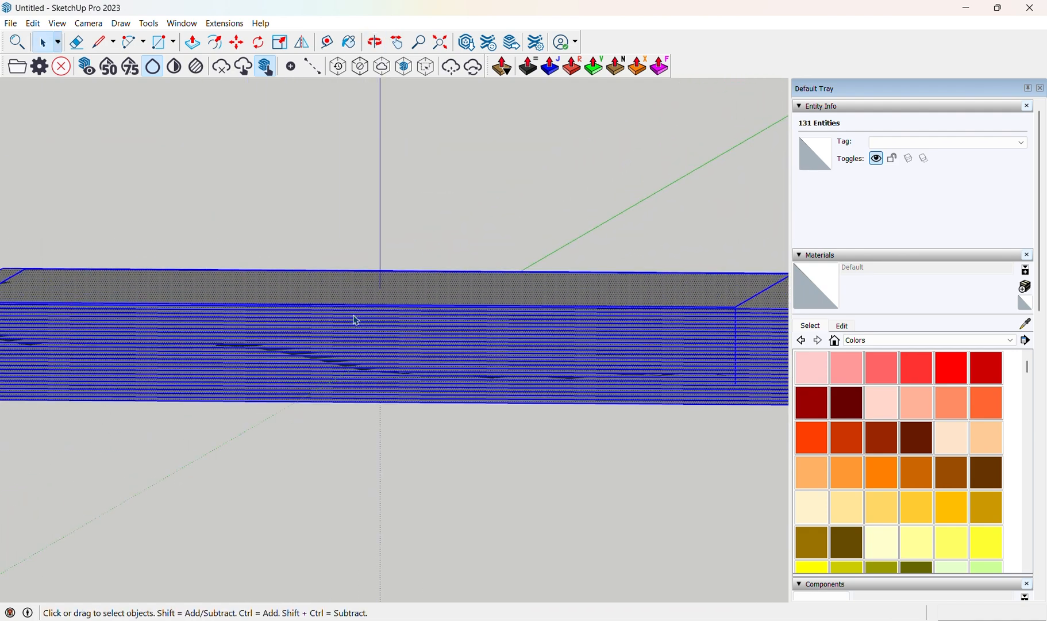
{"action": "right_click", "coordinate": [364, 326]}
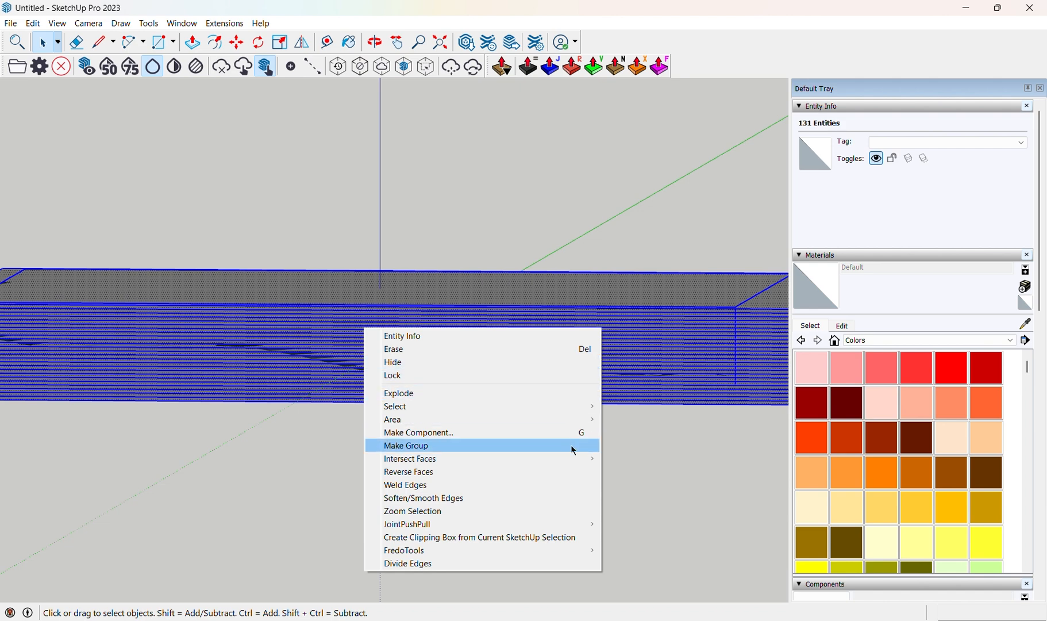
{"action": "mouse_move", "coordinate": [585, 463]}
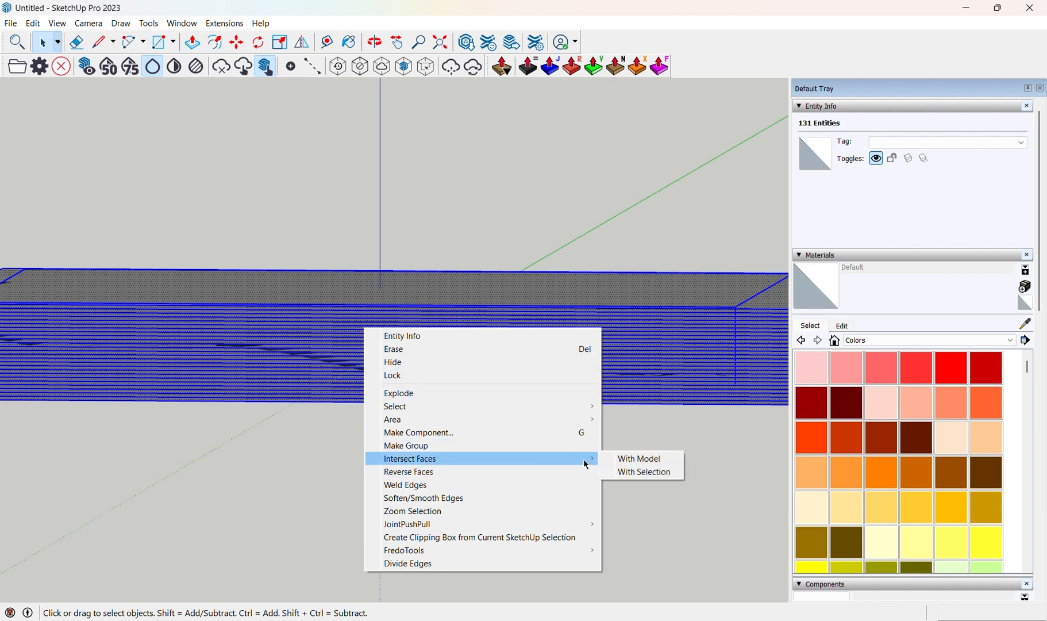
{"action": "left_click", "coordinate": [653, 481]}
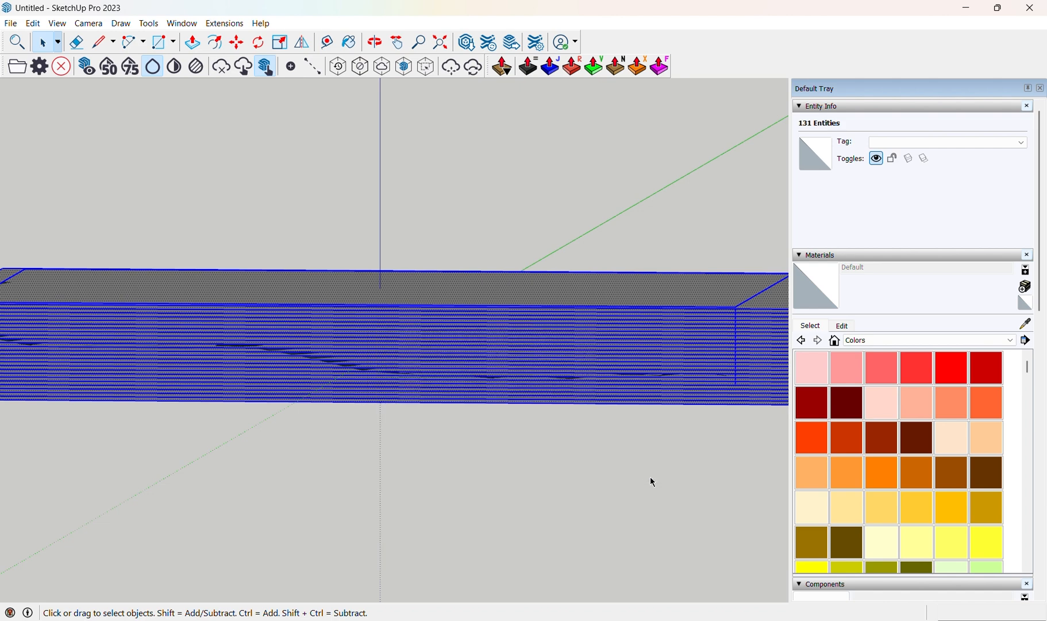
{"action": "scroll", "coordinate": [414, 306], "scroll_direction": "down", "scroll_amount": 3}
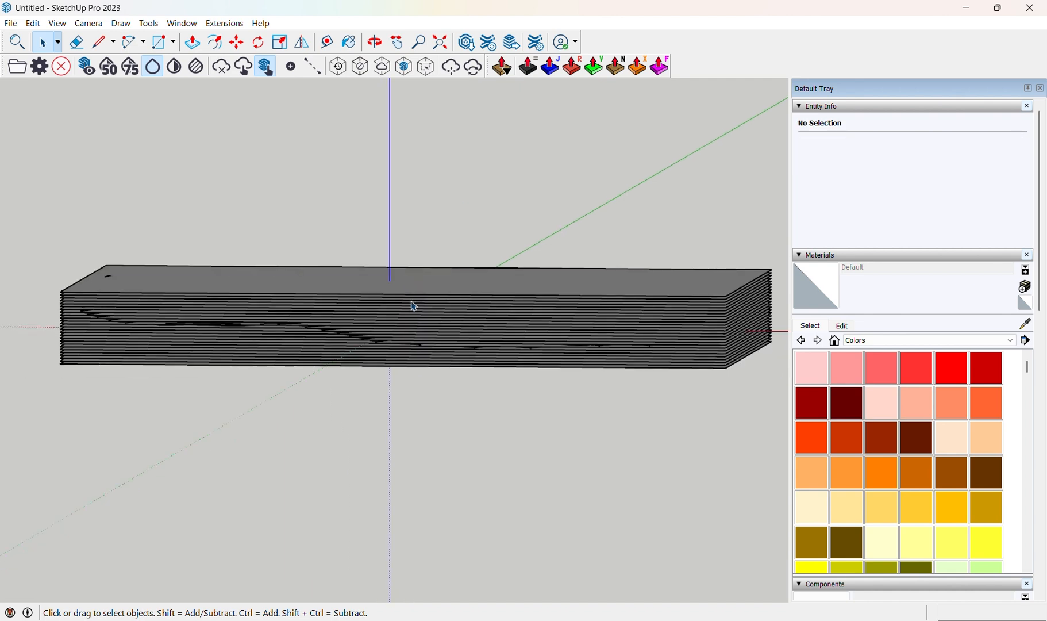
Orbit and zoom along the stack of planes to inspect where they intersect the terrain.
{"action": "middle_click_drag", "start_coordinate": [414, 307], "coordinate": [636, 283]}
{"action": "scroll", "coordinate": [613, 334], "scroll_direction": "up", "scroll_amount": 3}
{"action": "scroll", "coordinate": [612, 335], "scroll_direction": "up", "scroll_amount": 2}
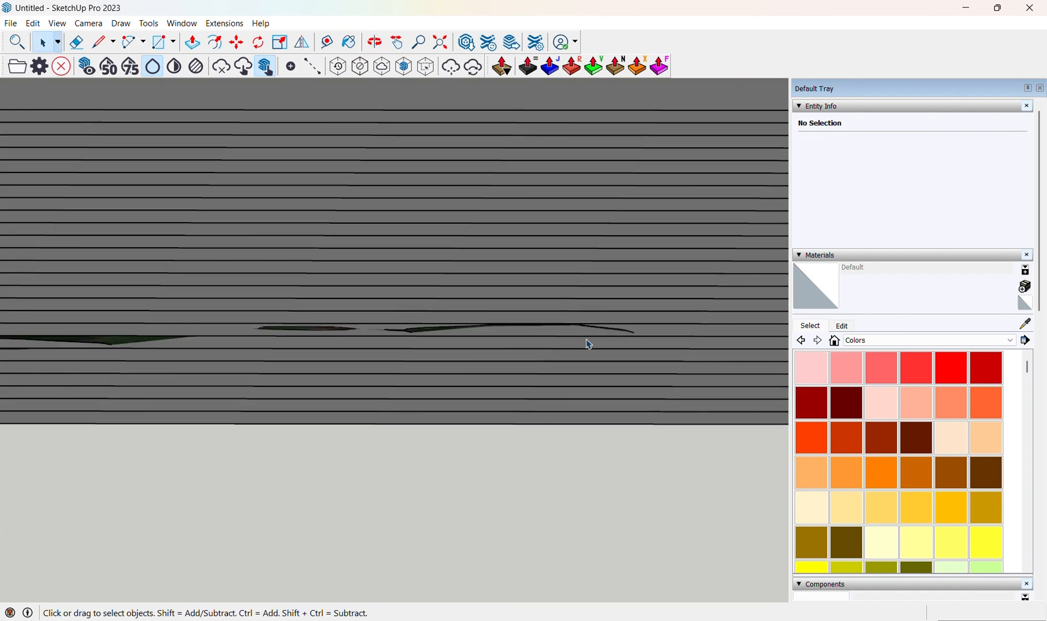
{"action": "scroll", "coordinate": [367, 322], "scroll_direction": "down", "scroll_amount": 3}
{"action": "middle_click_drag", "start_coordinate": [367, 323], "coordinate": [557, 304]}
{"action": "scroll", "coordinate": [558, 304], "scroll_direction": "down", "scroll_amount": 1}
{"action": "scroll", "coordinate": [678, 275], "scroll_direction": "up", "scroll_amount": 4}
{"action": "scroll", "coordinate": [678, 274], "scroll_direction": "up", "scroll_amount": 2}
{"action": "scroll", "coordinate": [605, 346], "scroll_direction": "down", "scroll_amount": 4}
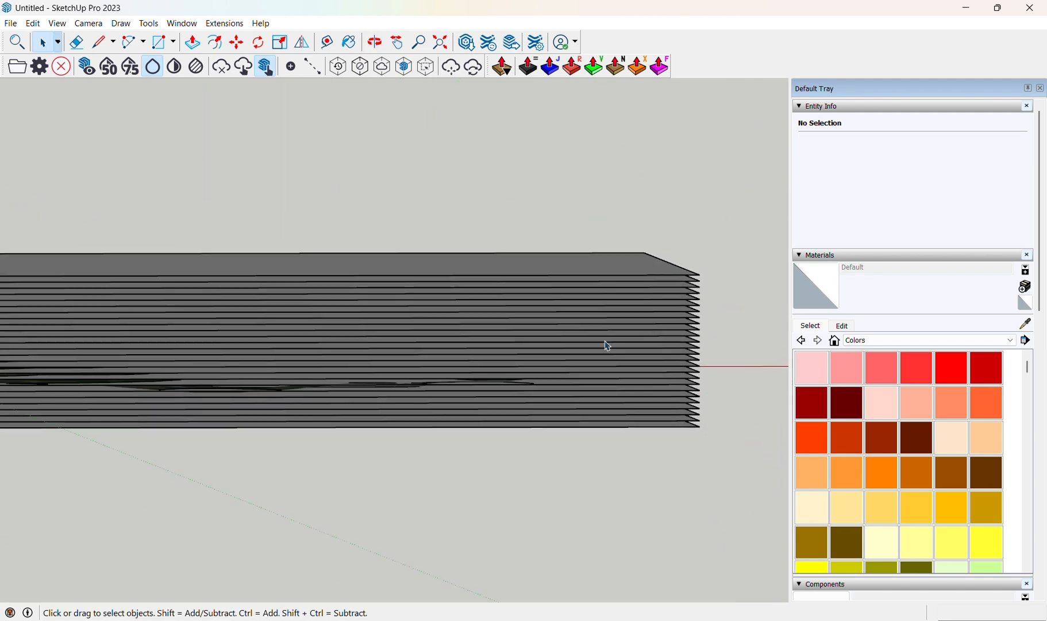
{"action": "scroll", "coordinate": [178, 353], "scroll_direction": "up", "scroll_amount": 3}
{"action": "scroll", "coordinate": [388, 341], "scroll_direction": "down", "scroll_amount": 4}
{"action": "scroll", "coordinate": [274, 280], "scroll_direction": "up", "scroll_amount": 4}
{"action": "scroll", "coordinate": [274, 280], "scroll_direction": "down", "scroll_amount": 2}
Select the stacked horizontal planes and delete them, keeping the terrain with its intersection lines.
{"action": "middle_click_drag", "start_coordinate": [274, 280], "coordinate": [620, 299]}
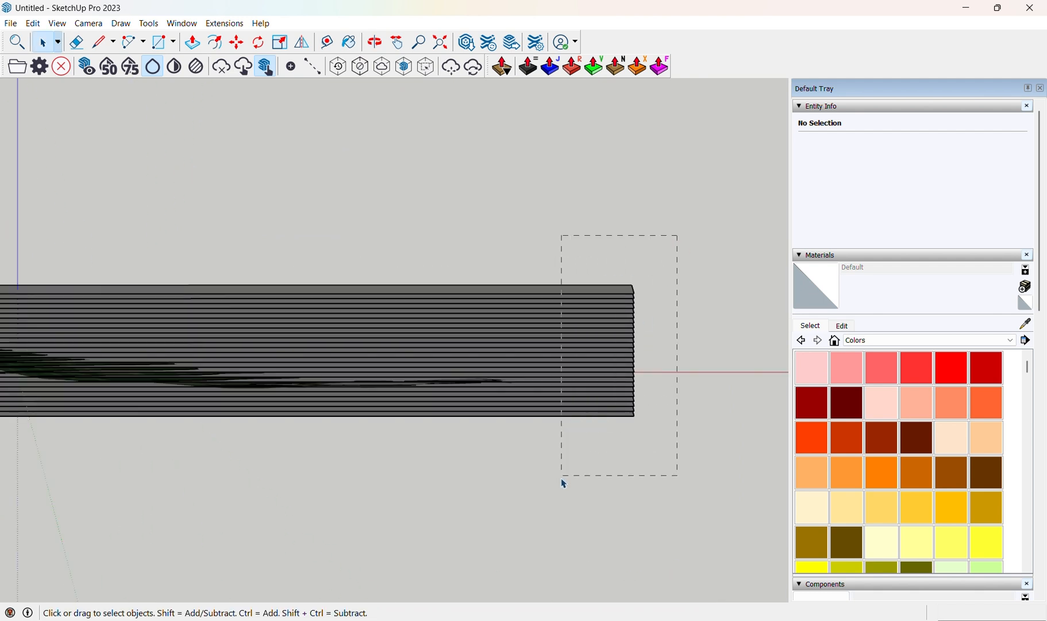
{"action": "key", "text": "ctrl+a"}
{"action": "key", "text": "Delete"}
{"action": "scroll", "coordinate": [586, 361], "scroll_direction": "down", "scroll_amount": 6}
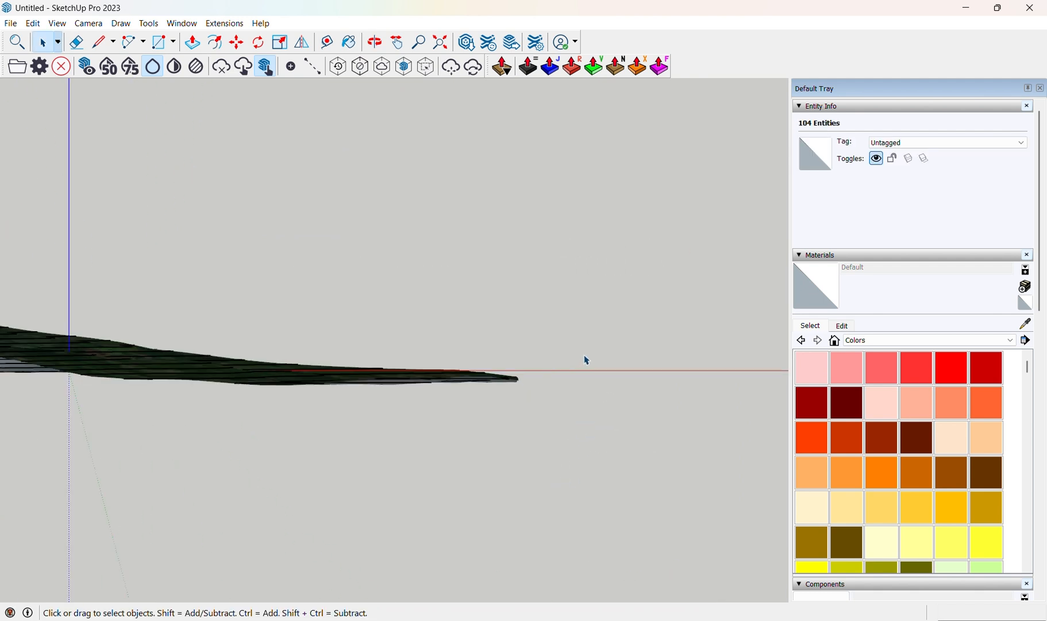
Select the leftover vertical edges beside the terrain and delete them.
{"action": "middle_click_drag", "start_coordinate": [421, 365], "coordinate": [592, 391]}
{"action": "middle_click_drag", "start_coordinate": [67, 299], "coordinate": [205, 352], "text": "shift"}
{"action": "scroll", "coordinate": [273, 231], "scroll_direction": "up", "scroll_amount": 2}
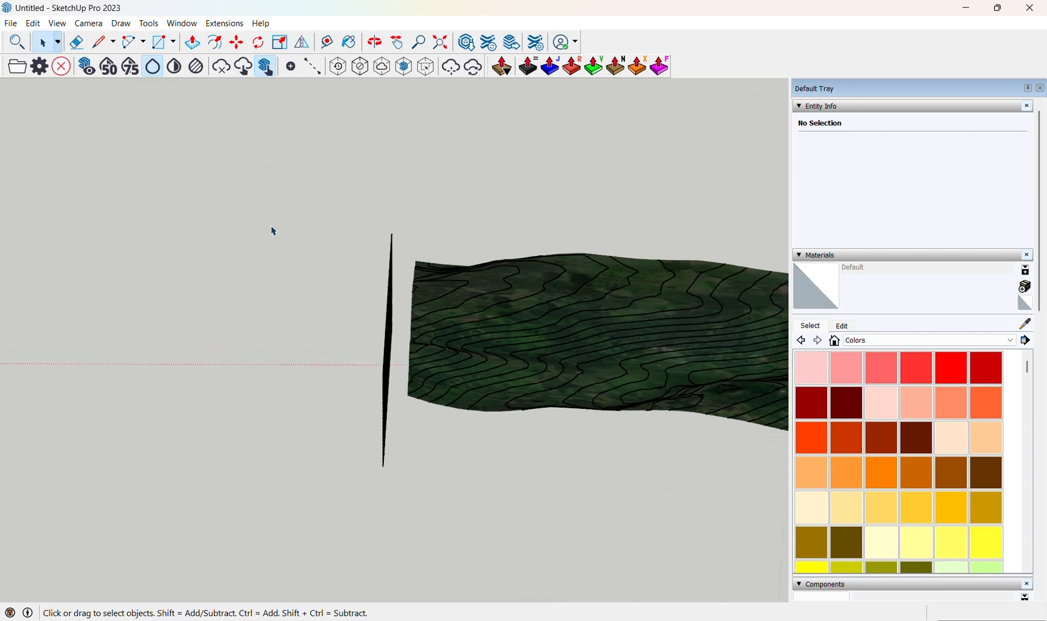
{"action": "key", "text": "Delete"}
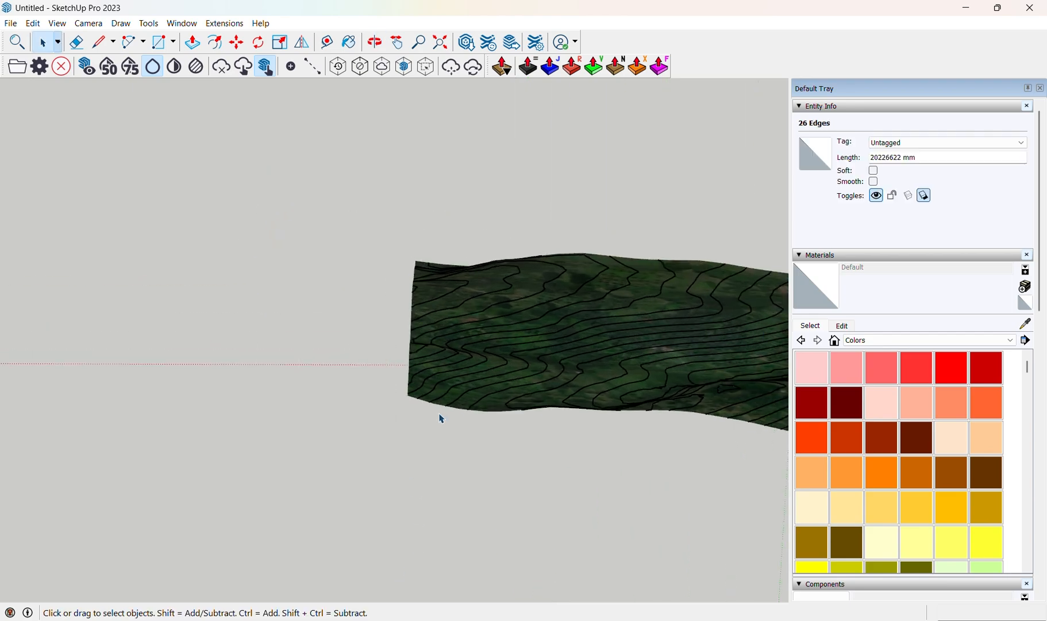
Select the Location Terrain group and hide it, leaving only the contour lines.
{"action": "scroll", "coordinate": [344, 377], "scroll_direction": "down", "scroll_amount": 2}
{"action": "middle_click_drag", "start_coordinate": [372, 339], "coordinate": [255, 601]}
{"action": "scroll", "coordinate": [259, 436], "scroll_direction": "down", "scroll_amount": 1}
{"action": "middle_click_drag", "start_coordinate": [408, 420], "coordinate": [374, 494]}
{"action": "scroll", "coordinate": [363, 498], "scroll_direction": "down", "scroll_amount": 1}
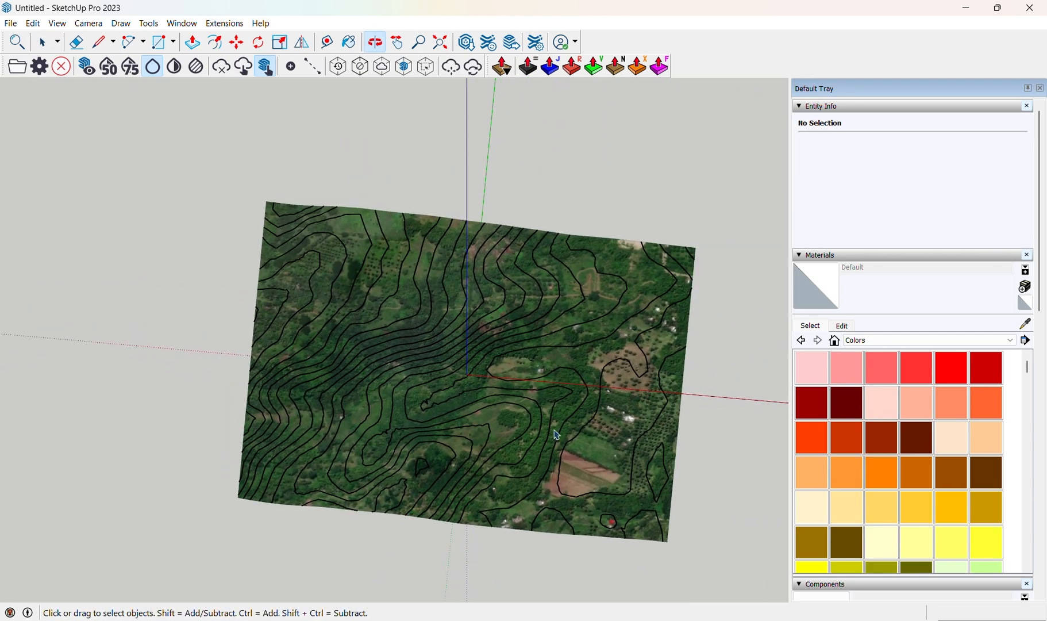
{"action": "scroll", "coordinate": [579, 352], "scroll_direction": "up", "scroll_amount": 5}
{"action": "scroll", "coordinate": [560, 359], "scroll_direction": "down", "scroll_amount": 2}
{"action": "middle_click_drag", "start_coordinate": [312, 373], "coordinate": [536, 332], "text": "shift"}
{"action": "scroll", "coordinate": [493, 248], "scroll_direction": "up", "scroll_amount": 4}
{"action": "left_click", "coordinate": [492, 245]}
{"action": "scroll", "coordinate": [493, 249], "scroll_direction": "down", "scroll_amount": 4}
{"action": "scroll", "coordinate": [536, 332], "scroll_direction": "up", "scroll_amount": 3}
{"action": "right_click", "coordinate": [538, 335]}
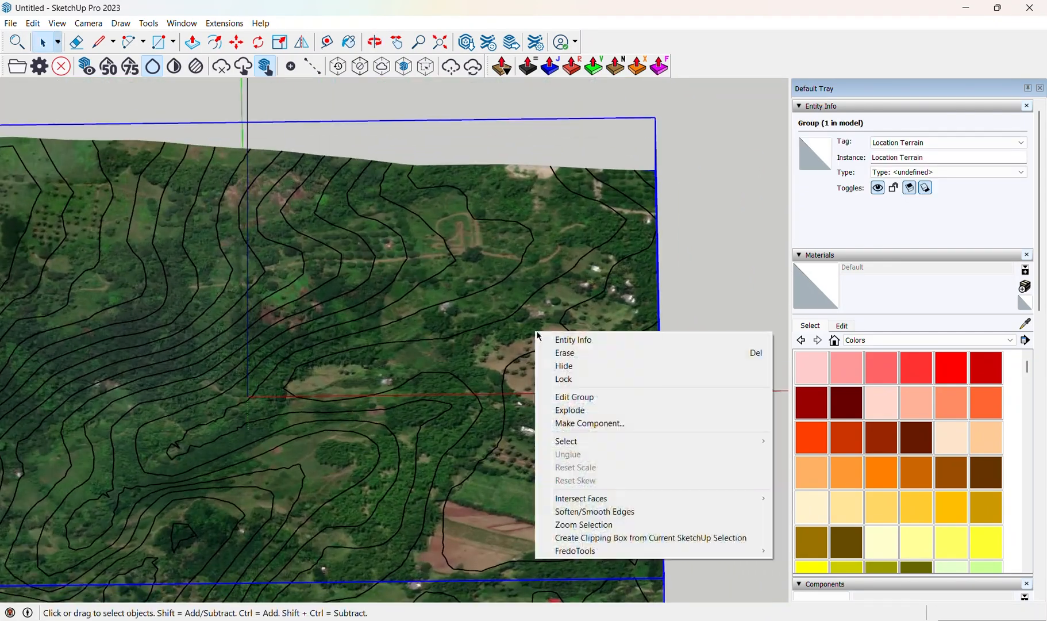
{"action": "left_click", "coordinate": [563, 357]}
Zoom around the contour lines and select small closed contour faces to inspect them.
{"action": "scroll", "coordinate": [556, 366], "scroll_direction": "down", "scroll_amount": 3}
{"action": "mouse_move", "coordinate": [557, 366]}
{"action": "middle_mouse_down"}
{"action": "mouse_move", "coordinate": [562, 349]}
{"action": "mouse_move", "coordinate": [600, 346]}
{"action": "middle_mouse_up"}
{"action": "scroll", "coordinate": [604, 345], "scroll_direction": "up", "scroll_amount": 3}
{"action": "left_click", "coordinate": [637, 341]}
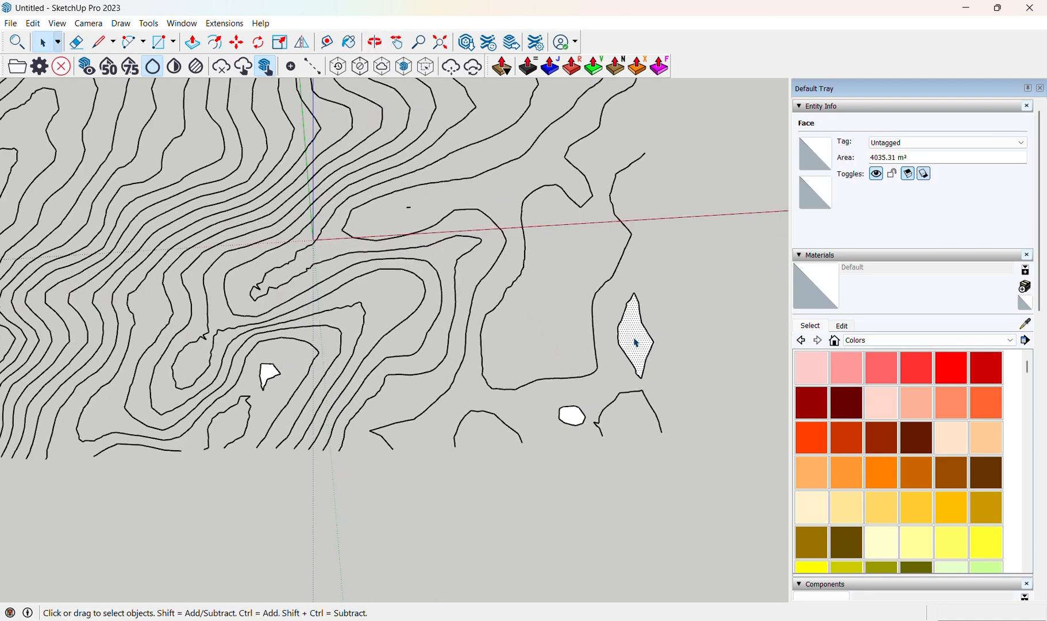
{"action": "left_click", "coordinate": [574, 423]}
{"action": "scroll", "coordinate": [270, 376], "scroll_direction": "up", "scroll_amount": 2}
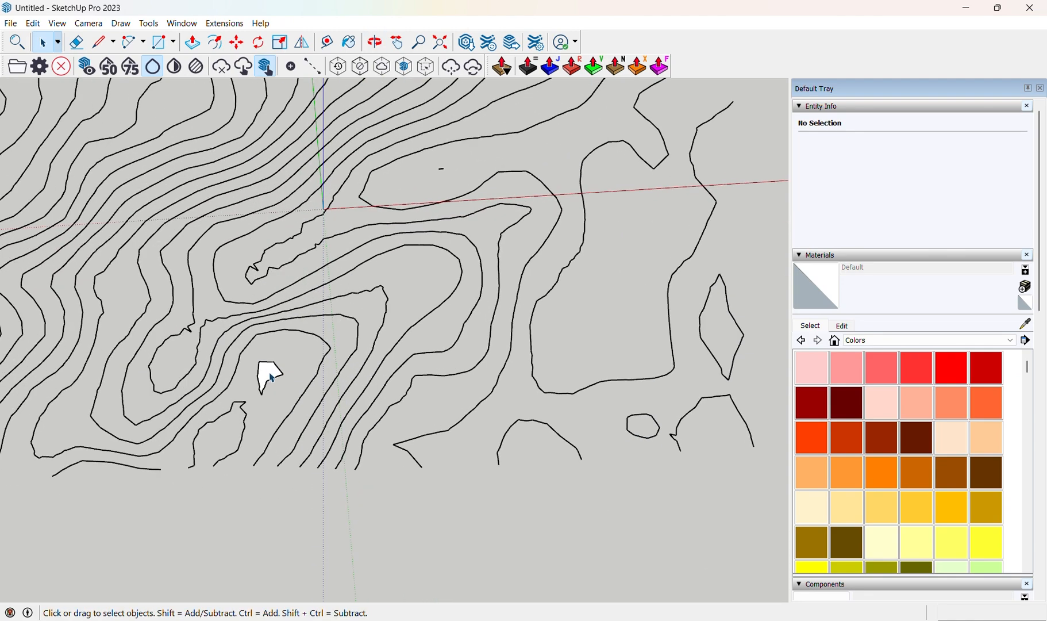
Switch the camera to the standard Top view of the contours.
{"action": "scroll", "coordinate": [337, 384], "scroll_direction": "down", "scroll_amount": 6}
{"action": "middle_click_drag", "start_coordinate": [423, 364], "coordinate": [503, 440], "text": "shift"}
{"action": "left_click", "coordinate": [149, 23]}
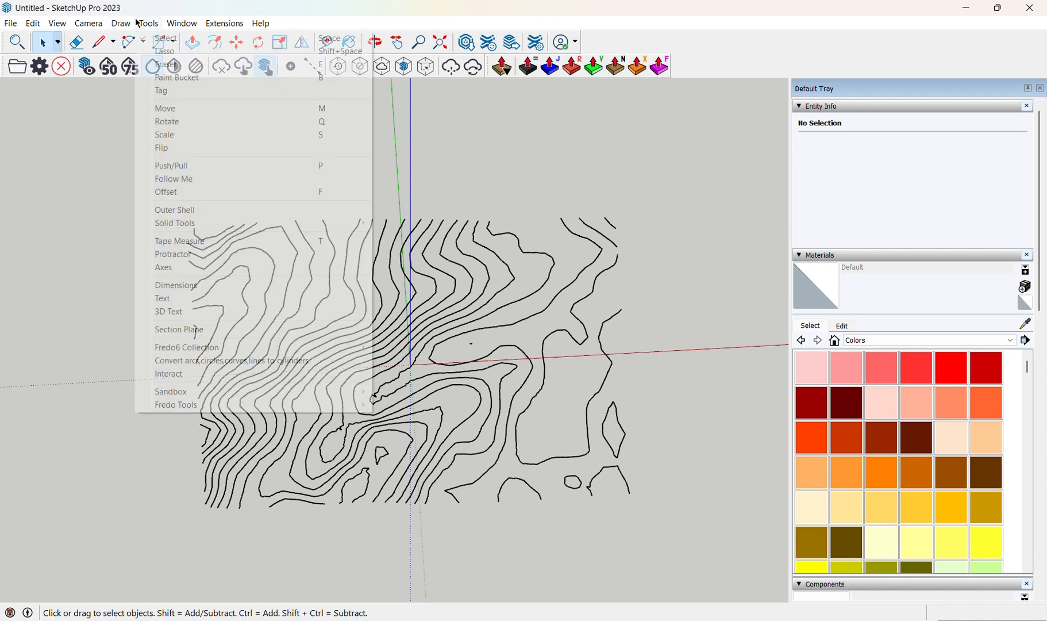
{"action": "mouse_move", "coordinate": [172, 64]}
{"action": "left_click", "coordinate": [260, 63]}
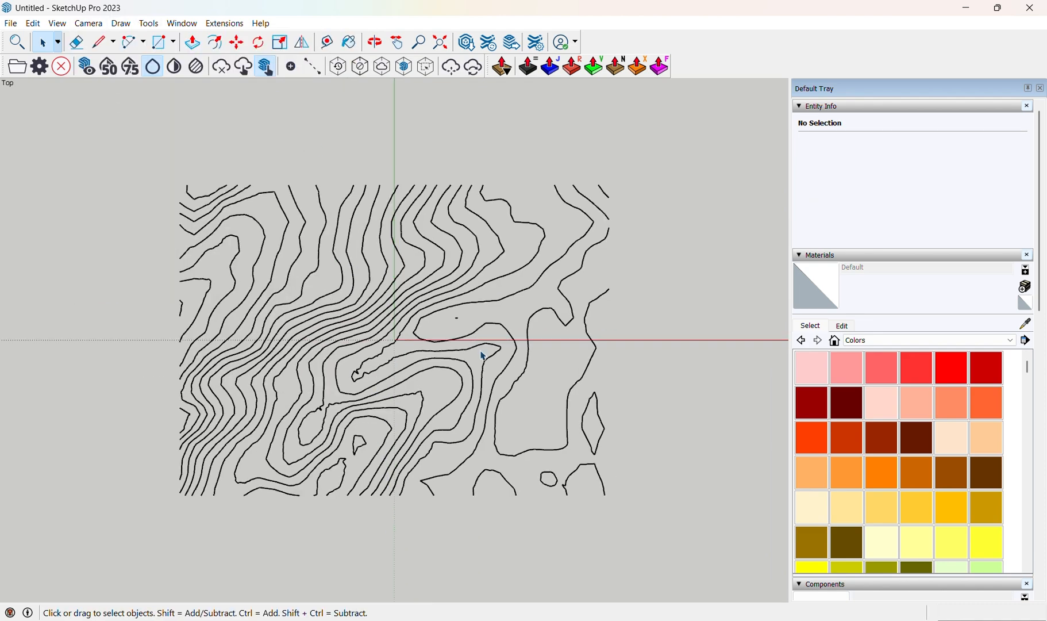
Zoom, pan and orbit around the finished contour lines to examine them.
{"action": "scroll", "coordinate": [513, 362], "scroll_direction": "down", "scroll_amount": 3}
{"action": "scroll", "coordinate": [513, 362], "scroll_direction": "up", "scroll_amount": 4}
{"action": "scroll", "coordinate": [471, 328], "scroll_direction": "up", "scroll_amount": 4}
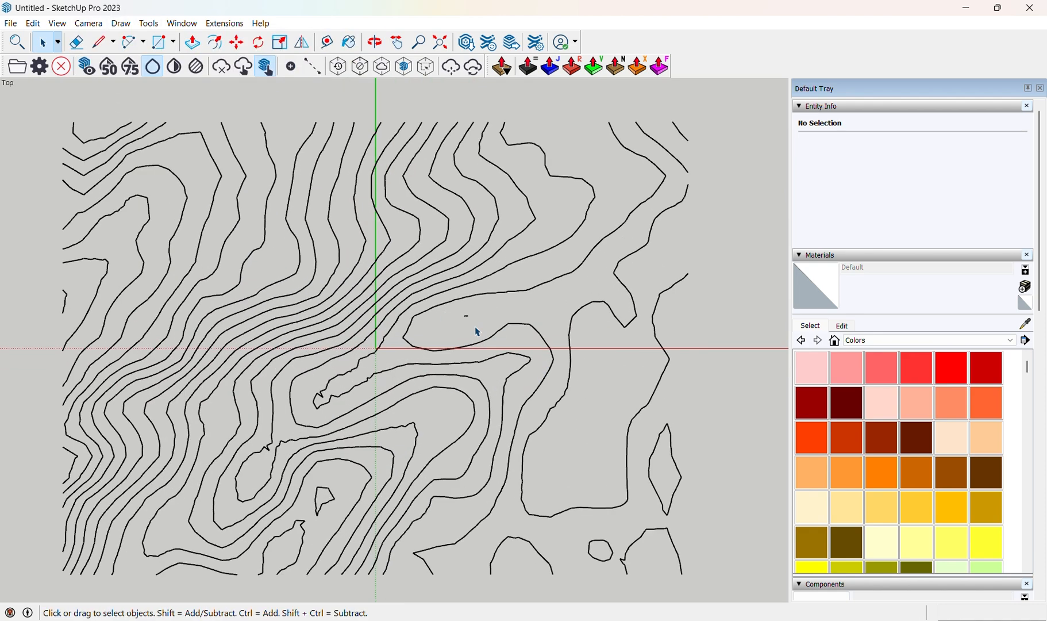
{"action": "scroll", "coordinate": [451, 315], "scroll_direction": "down", "scroll_amount": 6}
{"action": "middle_click_drag", "start_coordinate": [412, 393], "coordinate": [351, 164]}
{"action": "scroll", "coordinate": [305, 321], "scroll_direction": "up", "scroll_amount": 3}
{"action": "middle_click_drag", "start_coordinate": [305, 322], "coordinate": [400, 313]}
{"action": "scroll", "coordinate": [463, 377], "scroll_direction": "down", "scroll_amount": 2}
{"action": "middle_click_drag", "start_coordinate": [467, 381], "coordinate": [729, 458]}
{"action": "scroll", "coordinate": [339, 444], "scroll_direction": "down", "scroll_amount": 2}
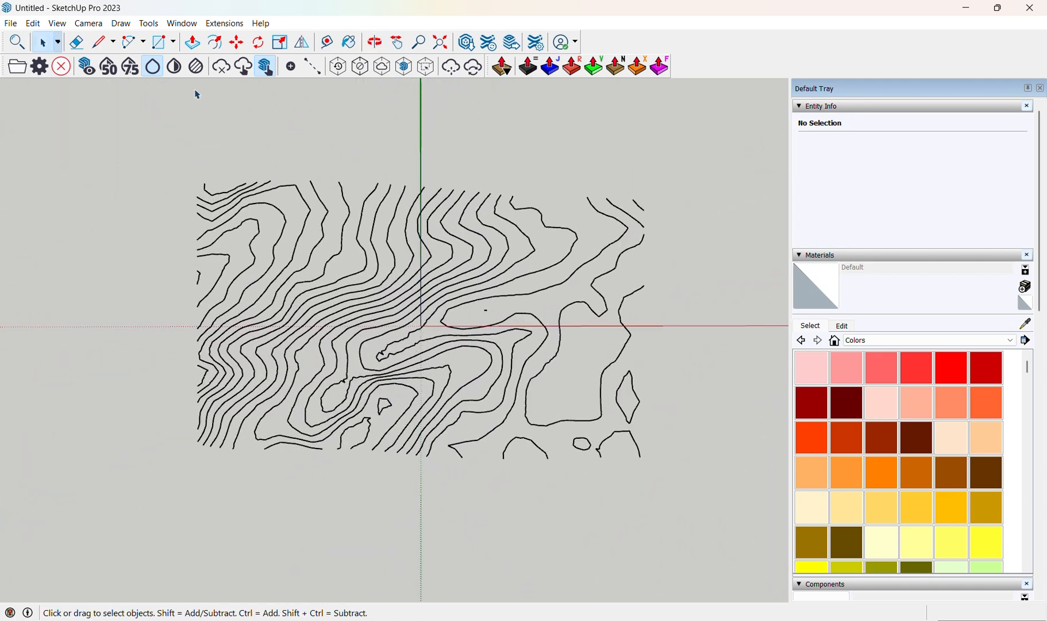
{"action": "middle_click_drag", "start_coordinate": [419, 242], "coordinate": [368, 442]}
{"action": "scroll", "coordinate": [418, 347], "scroll_direction": "up", "scroll_amount": 3}
{"action": "scroll", "coordinate": [418, 348], "scroll_direction": "down", "scroll_amount": 2}
{"action": "middle_click_drag", "start_coordinate": [418, 348], "coordinate": [388, 372]}
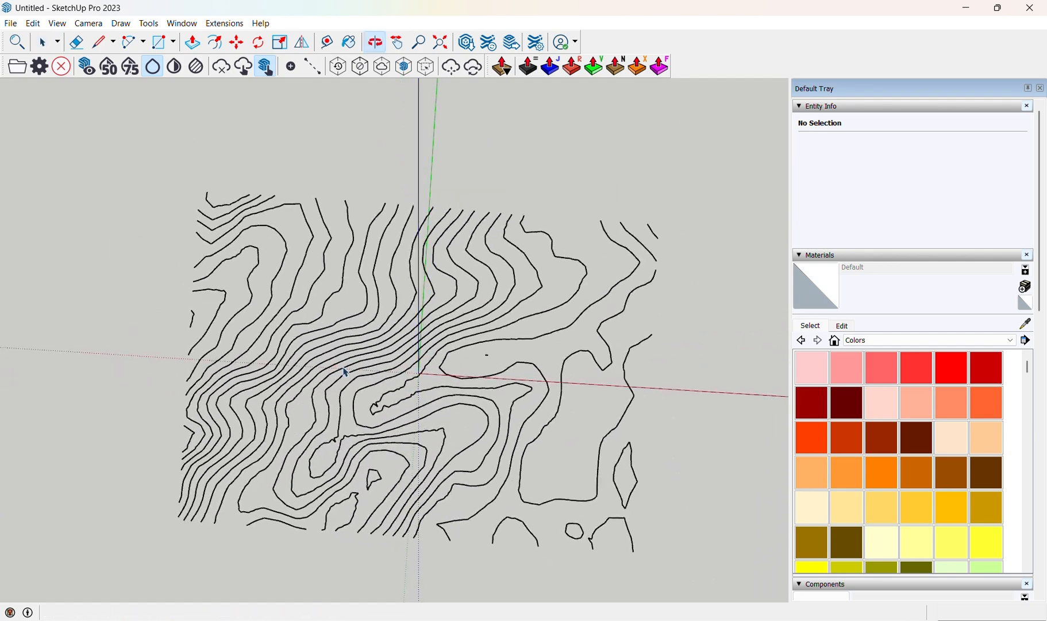
{"action": "middle_click_drag", "start_coordinate": [486, 238], "coordinate": [453, 32]}
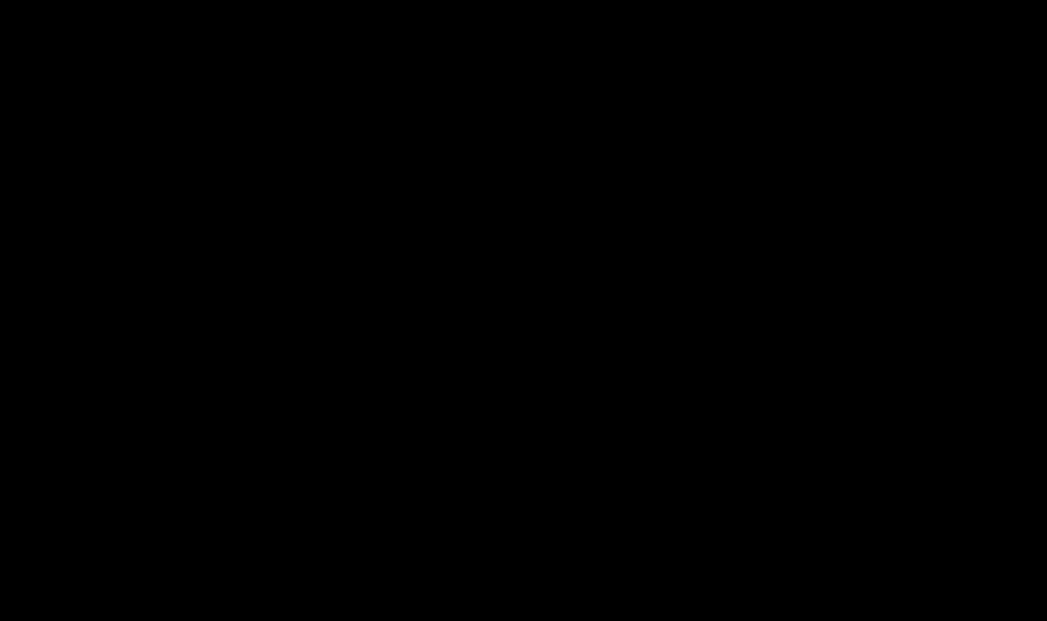